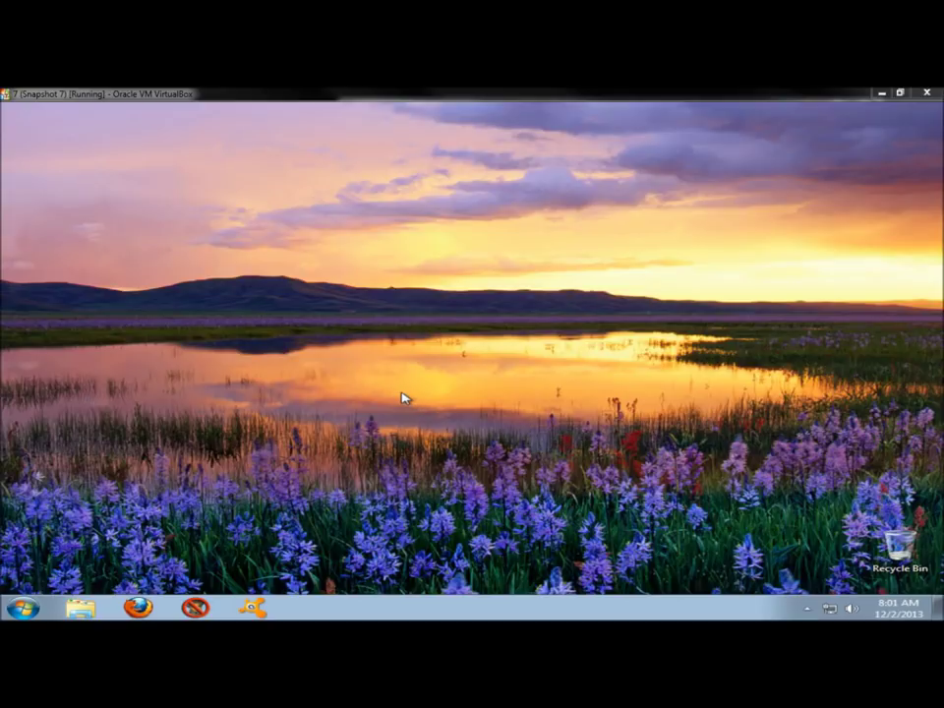
# Step: Open the web browser and search Google for 'cnet clocx'
pyautogui.click(136, 608)
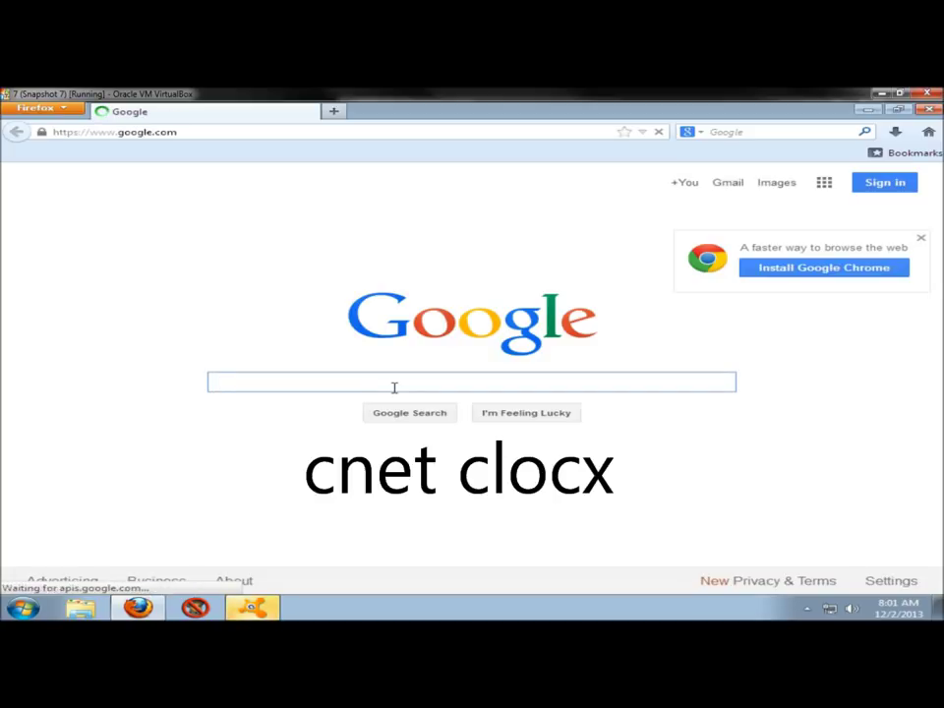
pyautogui.write('cnet')
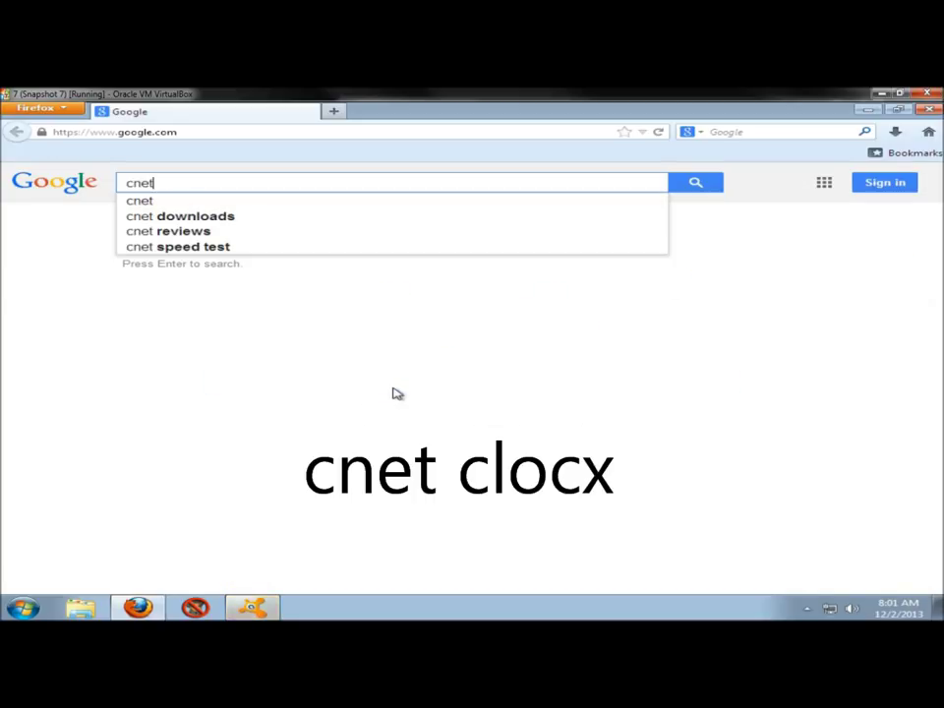
pyautogui.write(' clo')
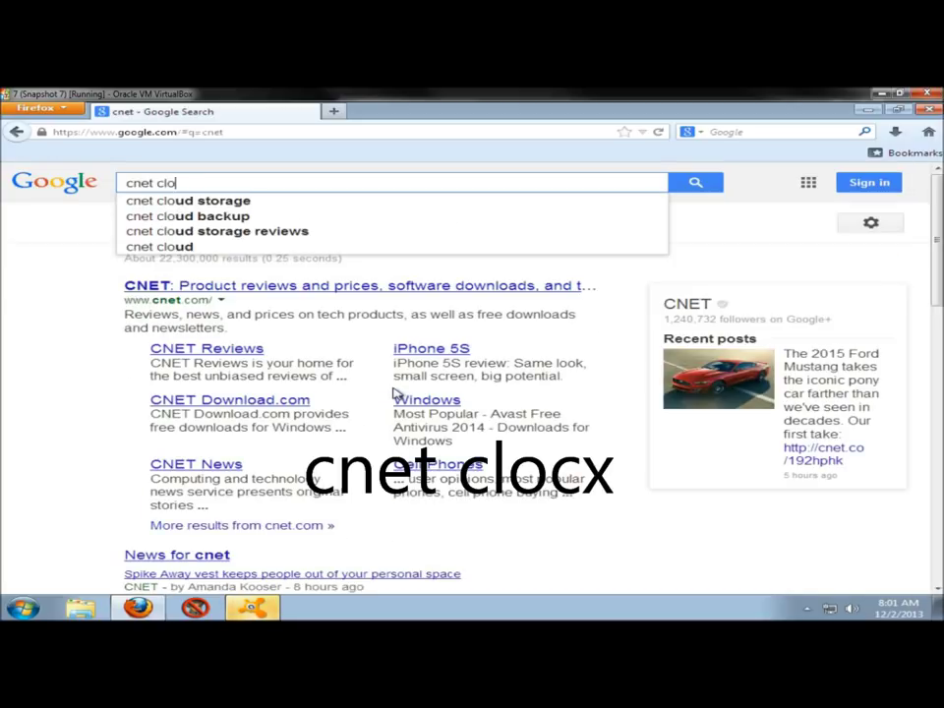
pyautogui.write('cx')
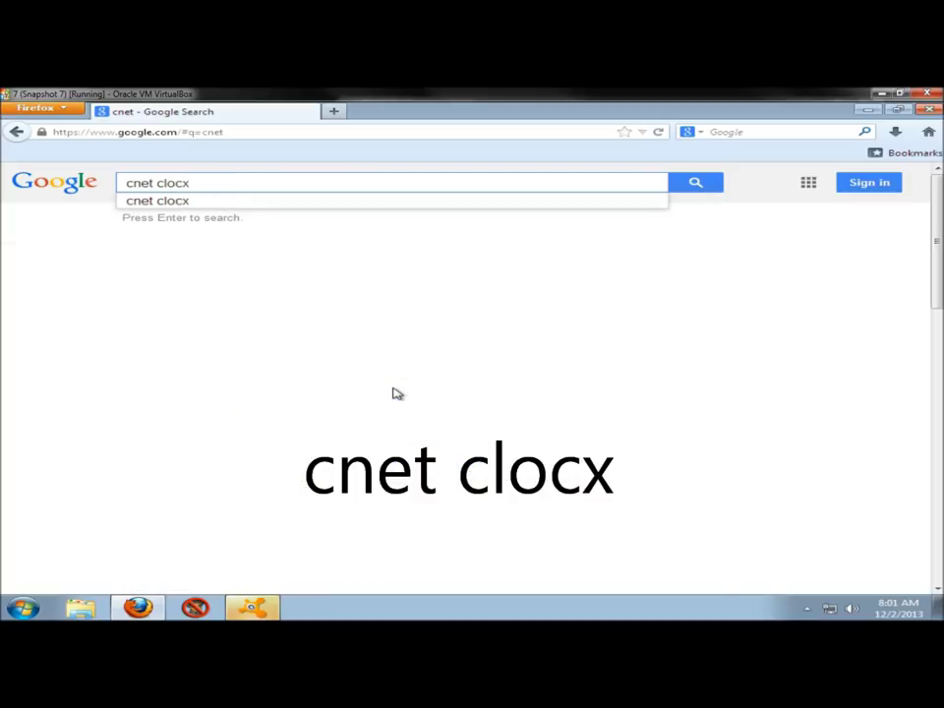
pyautogui.press('Return')
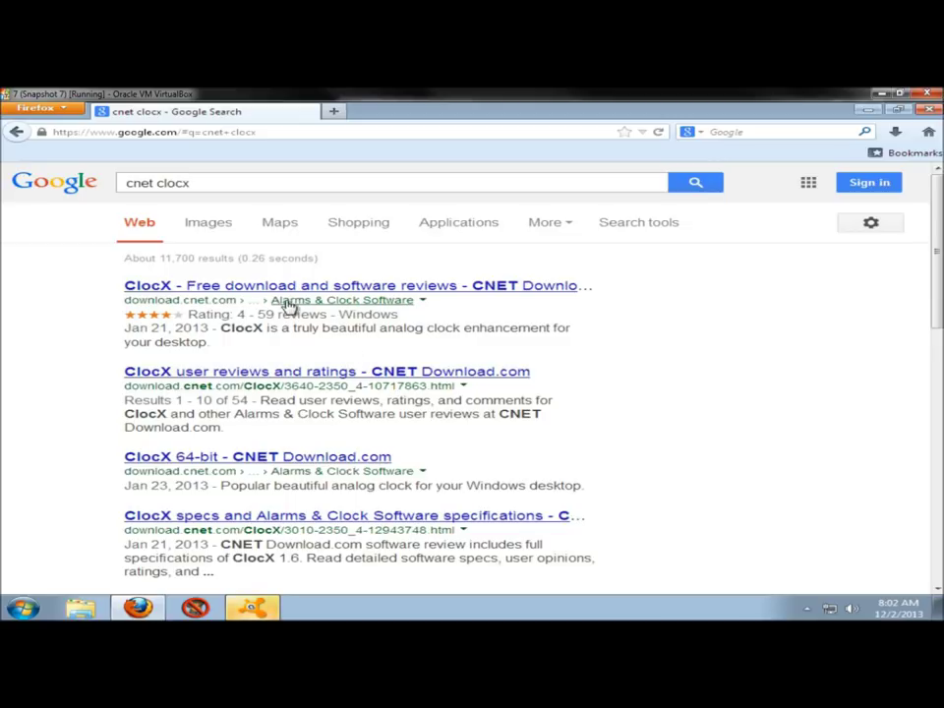
# Step: Download ClocX160(1).exe from CNET Download.com and run the installer from the downloads list
pyautogui.click(241, 291)
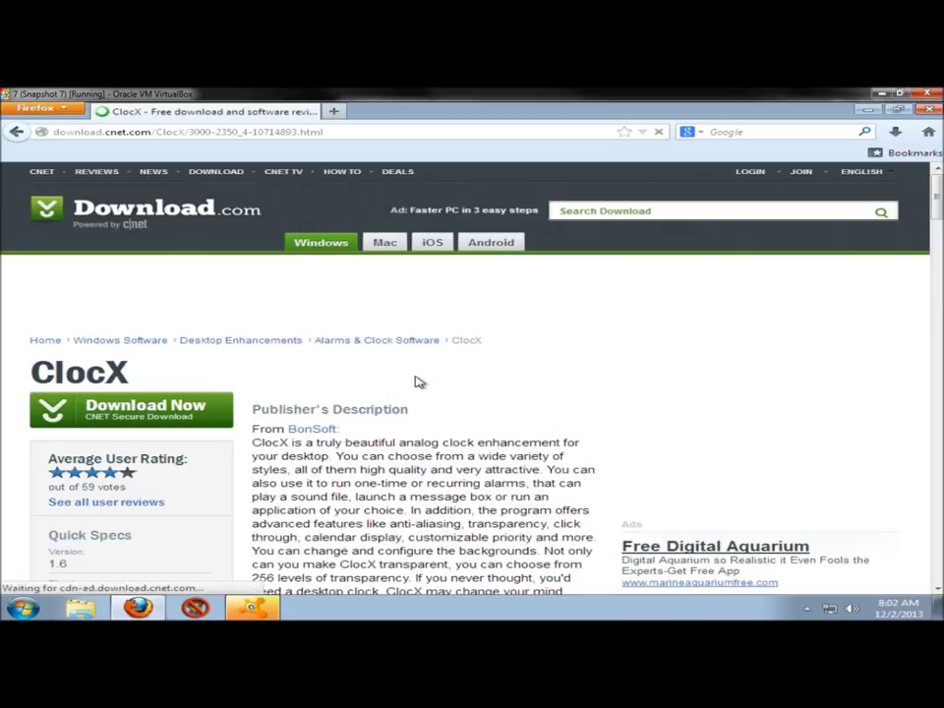
pyautogui.click(153, 411)
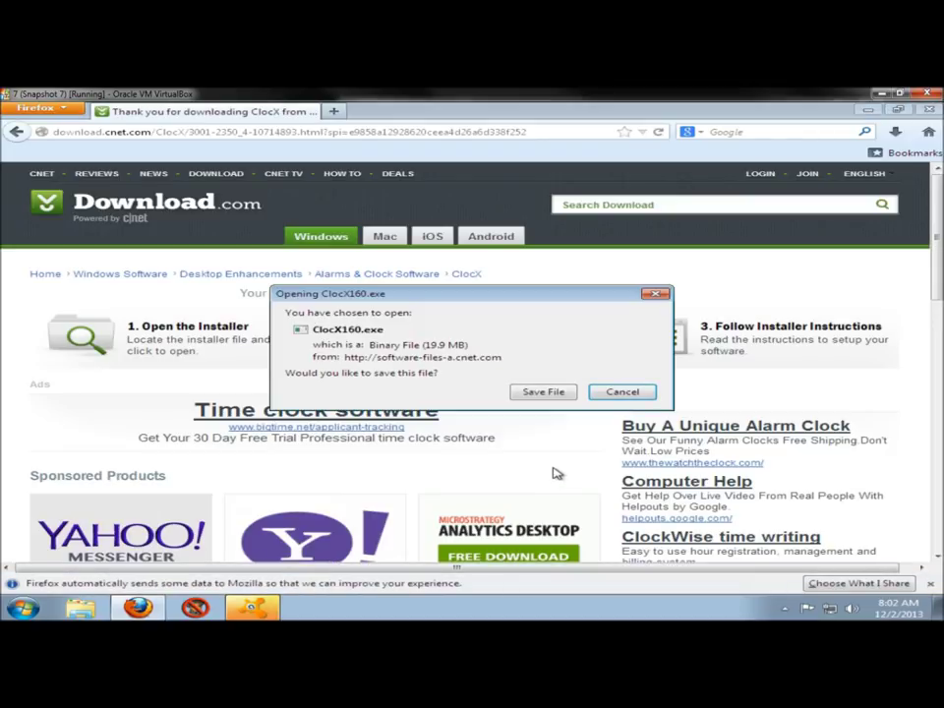
pyautogui.click(543, 392)
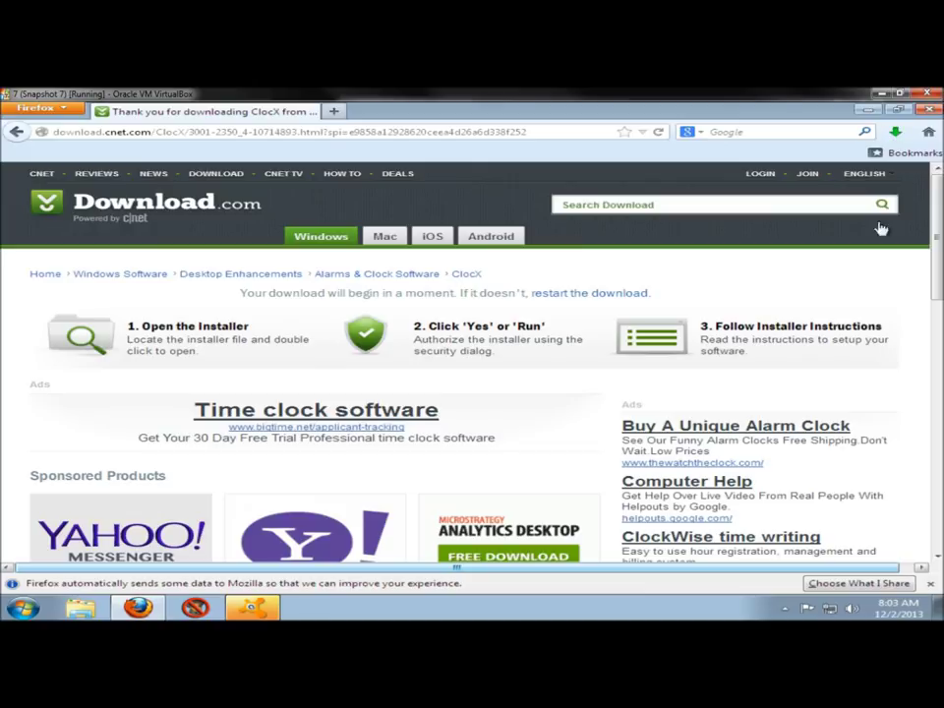
pyautogui.click(896, 134)
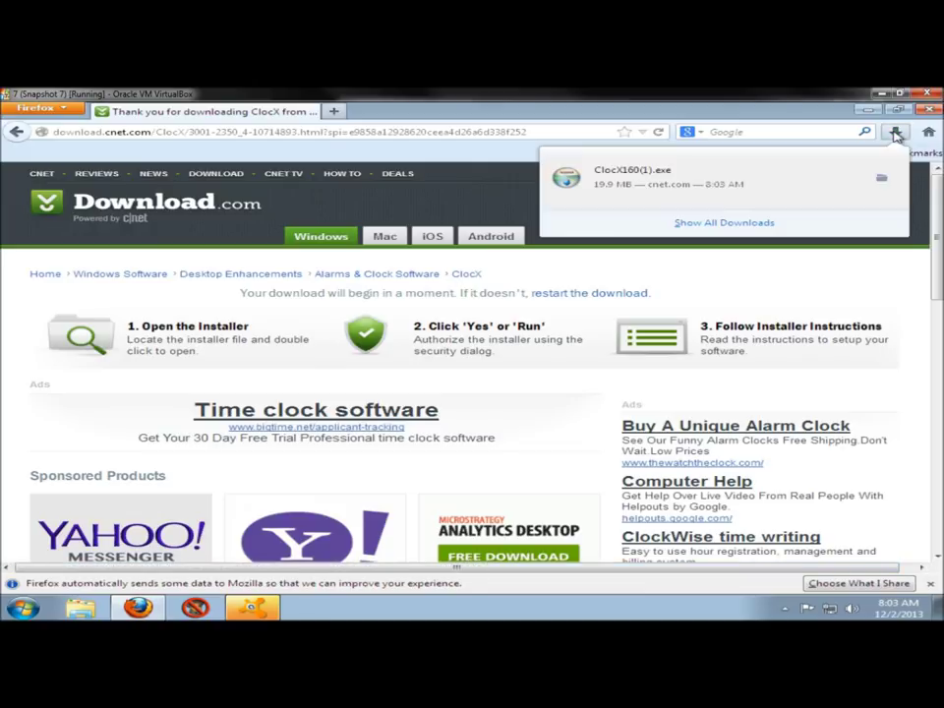
pyautogui.click(614, 177)
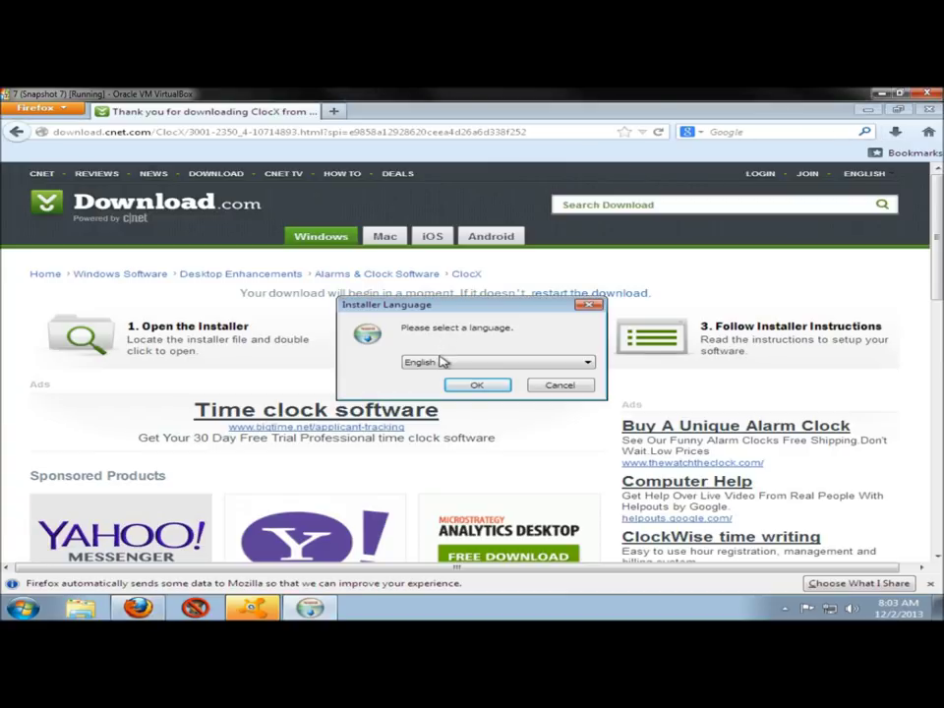
# Step: Install ClocX 1.6.0 in English without a desktop icon or readme, then launch the clock
pyautogui.click(482, 386)
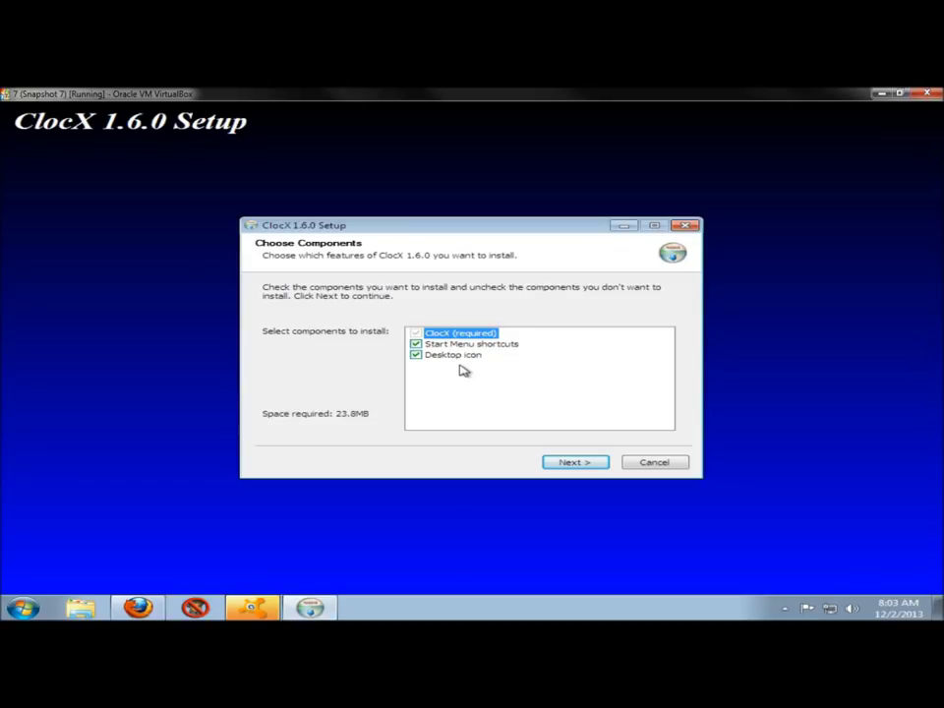
pyautogui.click(423, 357)
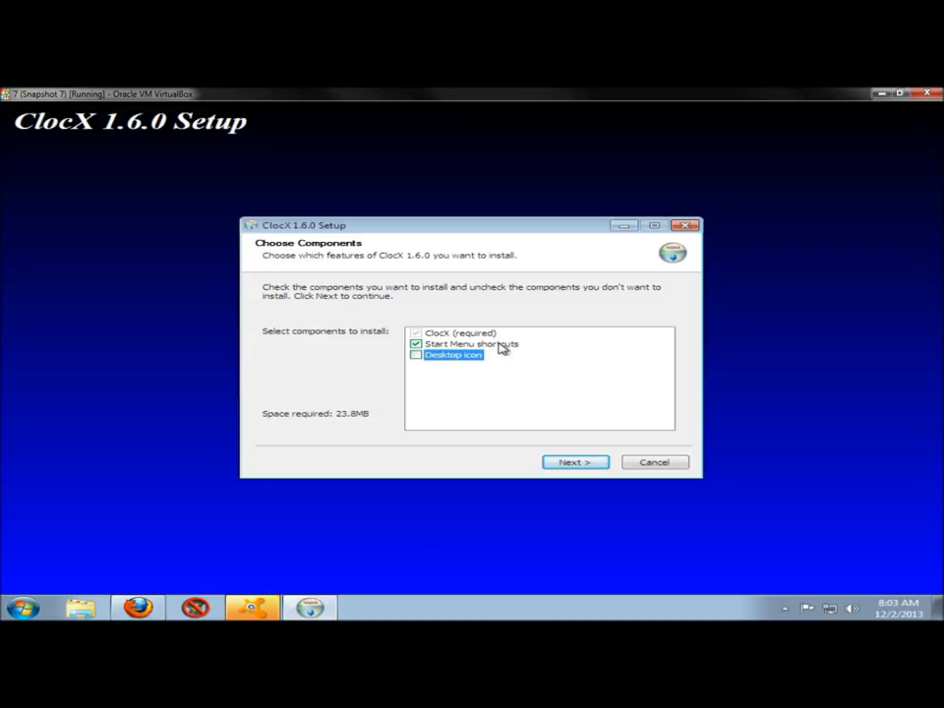
pyautogui.click(585, 464)
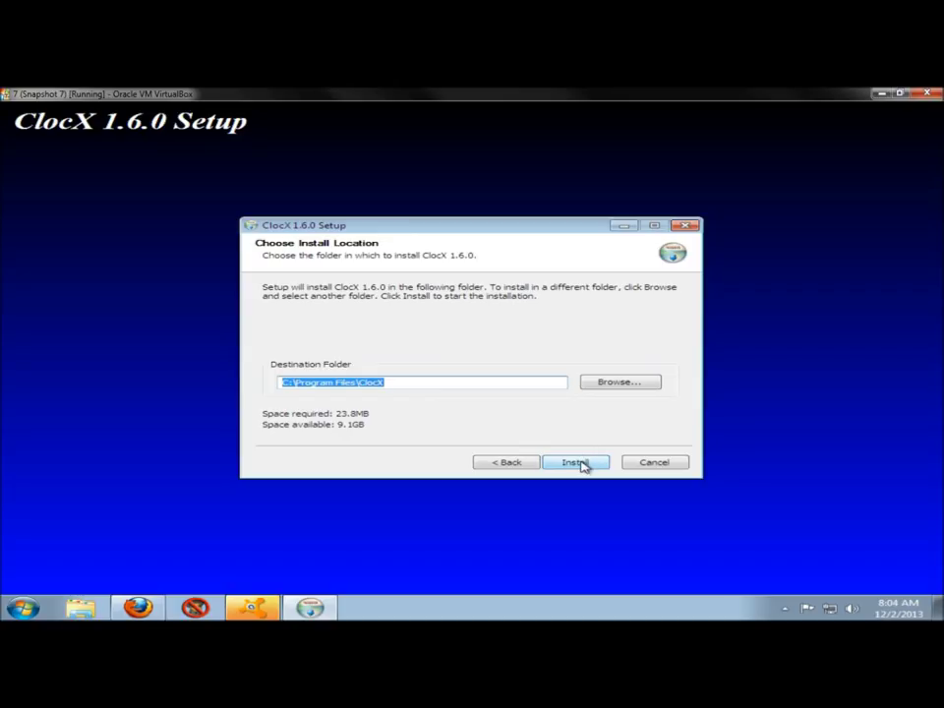
pyautogui.click(579, 463)
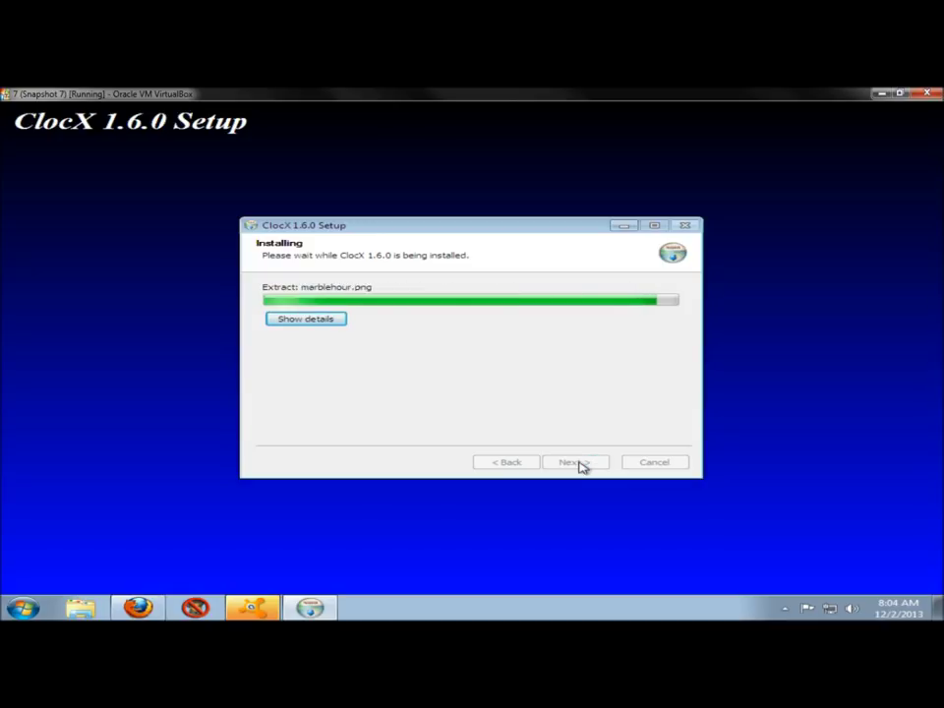
pyautogui.click(578, 464)
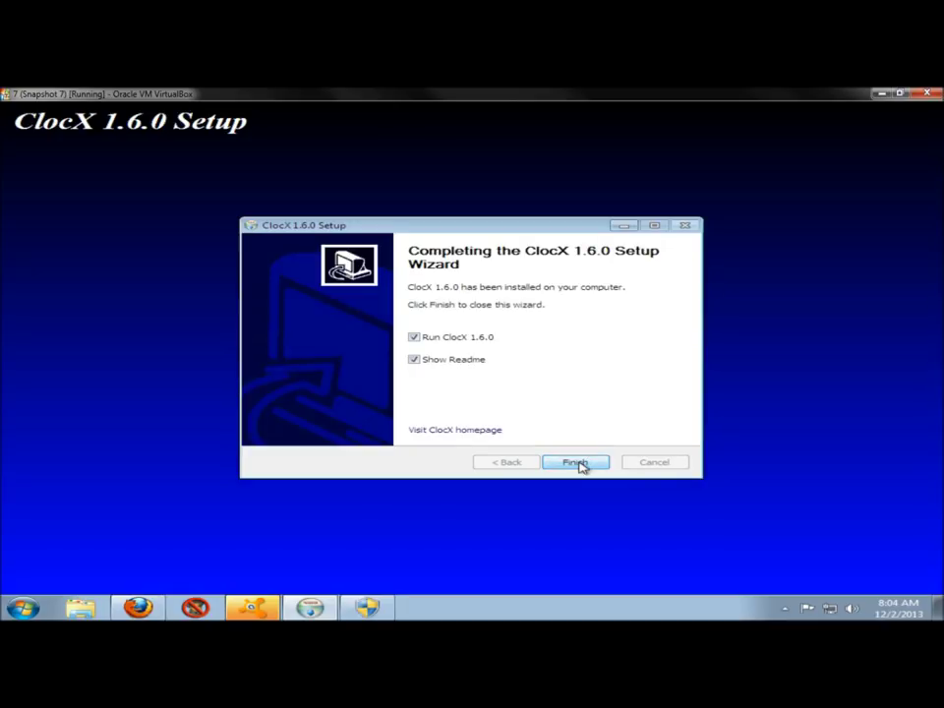
pyautogui.click(415, 363)
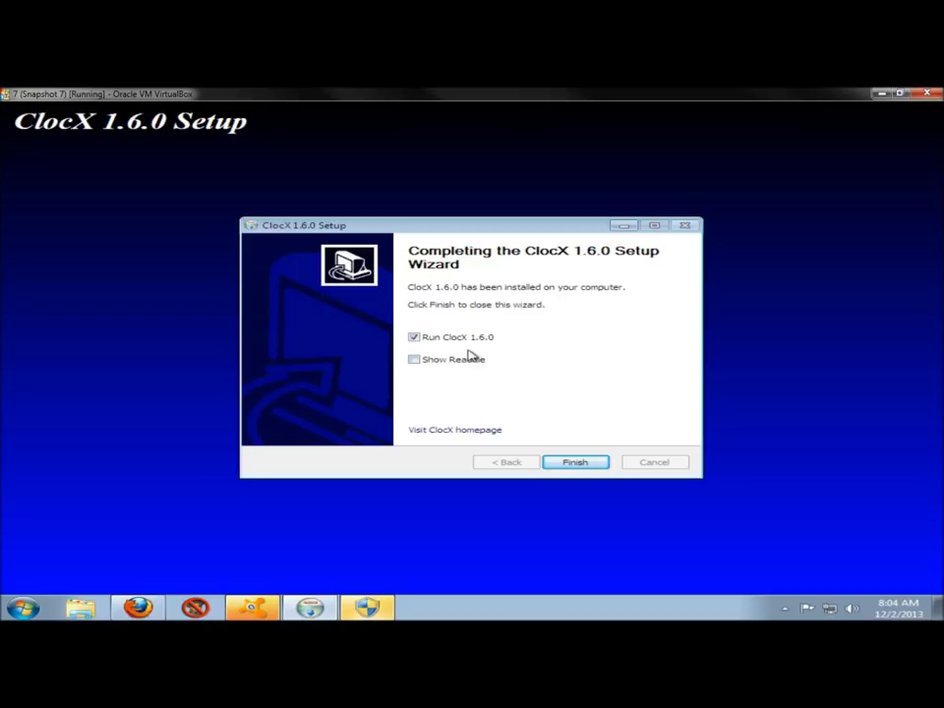
pyautogui.click(577, 464)
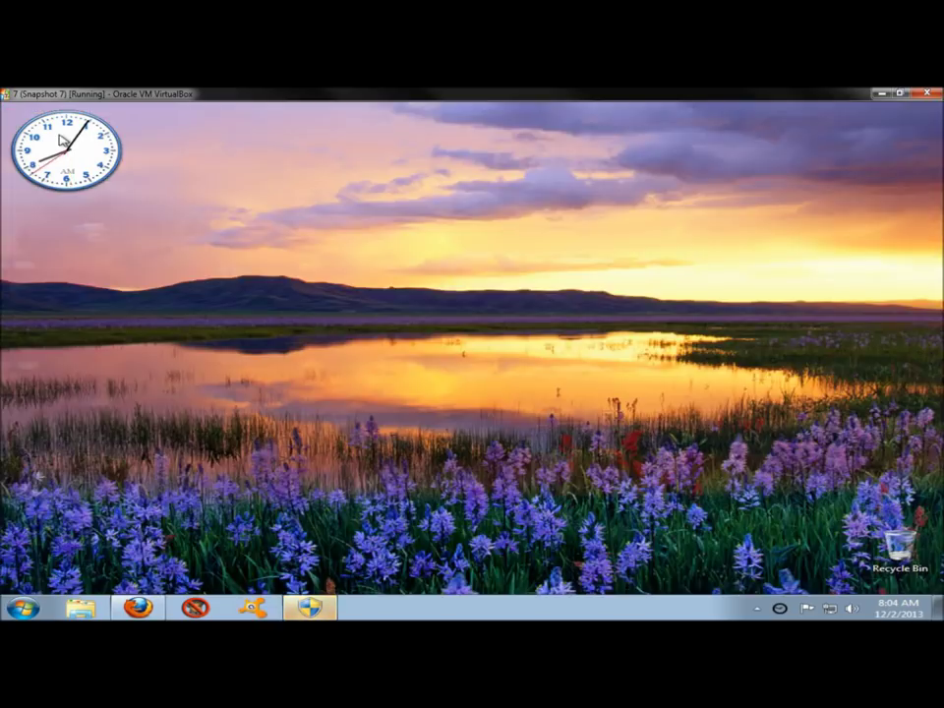
# Step: Move the clock to the middle of the desktop and open its Options dialog
pyautogui.moveTo(62, 141); pyautogui.dragTo(512, 313)
pyautogui.rightClick(488, 314)
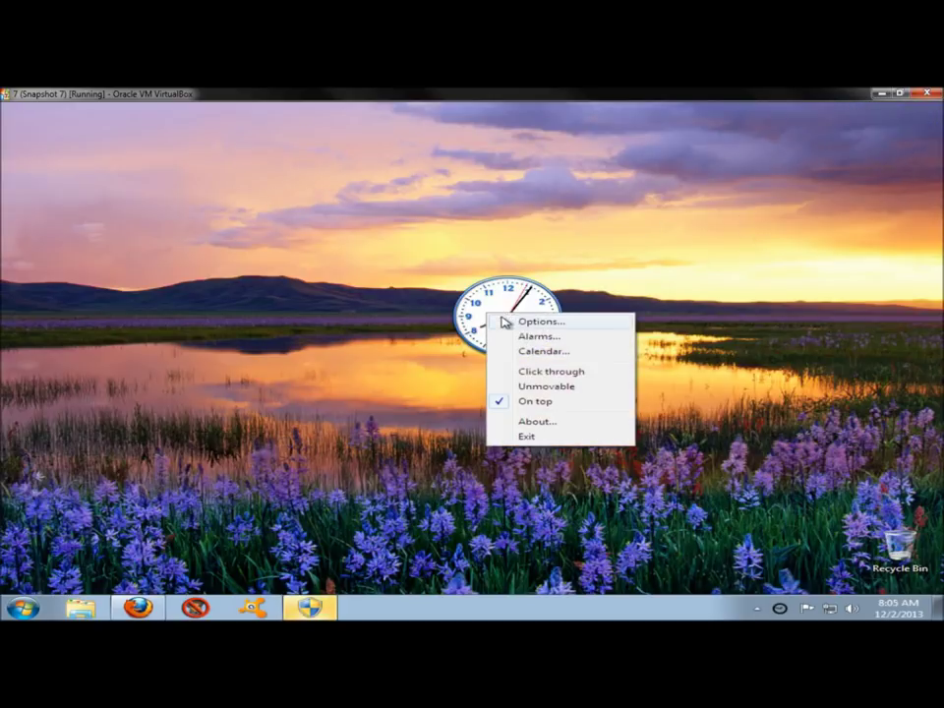
pyautogui.click(535, 325)
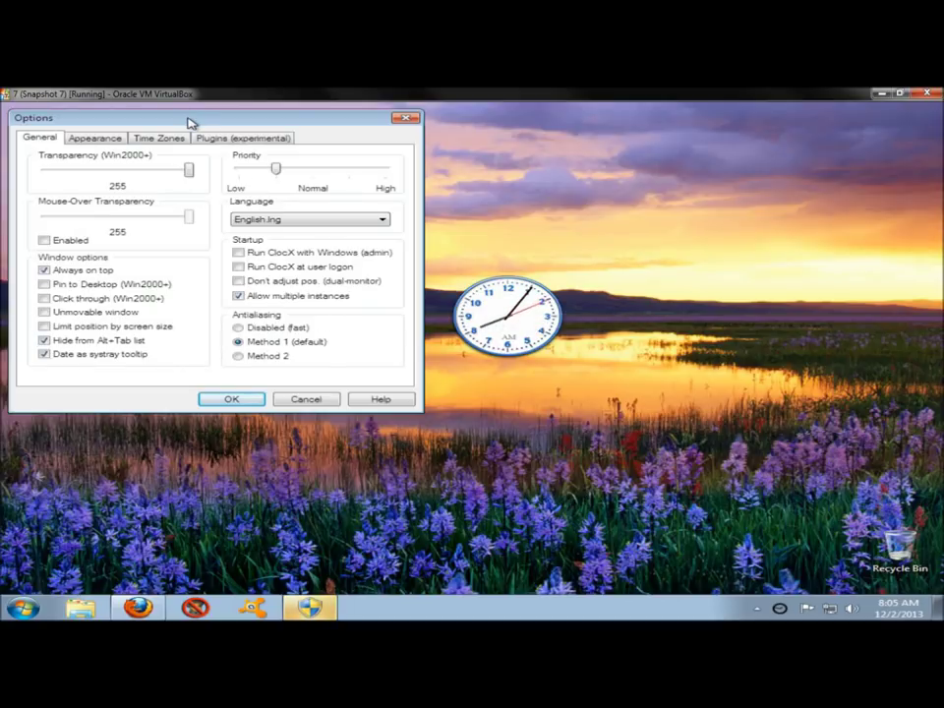
# Step: Lower clock transparency to 250, enable mouse-over transparency, and pin the clock to the desktop
pyautogui.moveTo(192, 115); pyautogui.dragTo(209, 228)
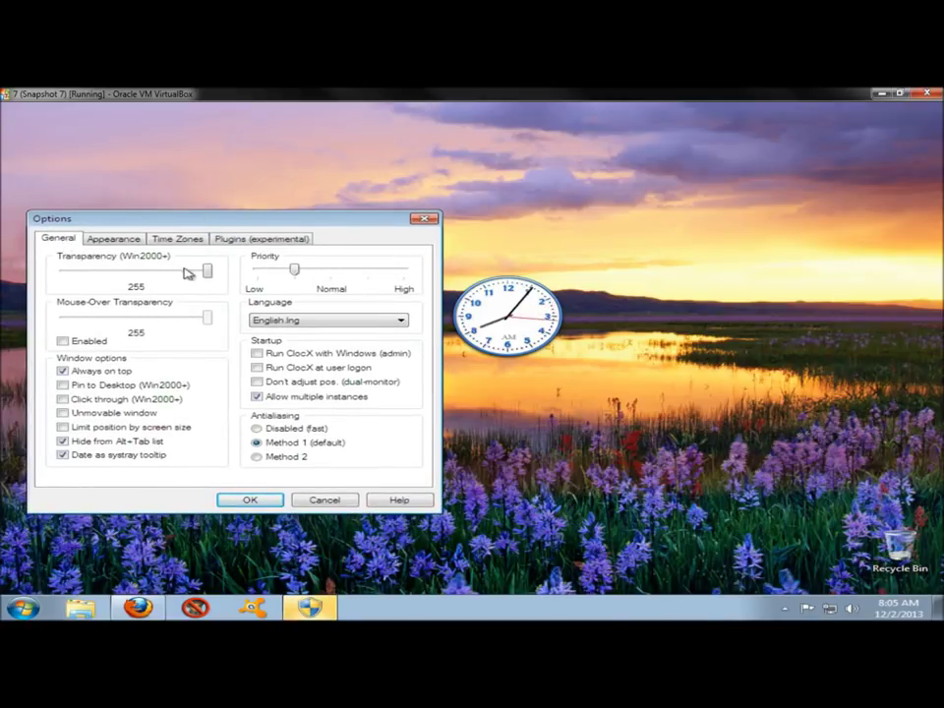
pyautogui.moveTo(206, 269); pyautogui.dragTo(218, 300)
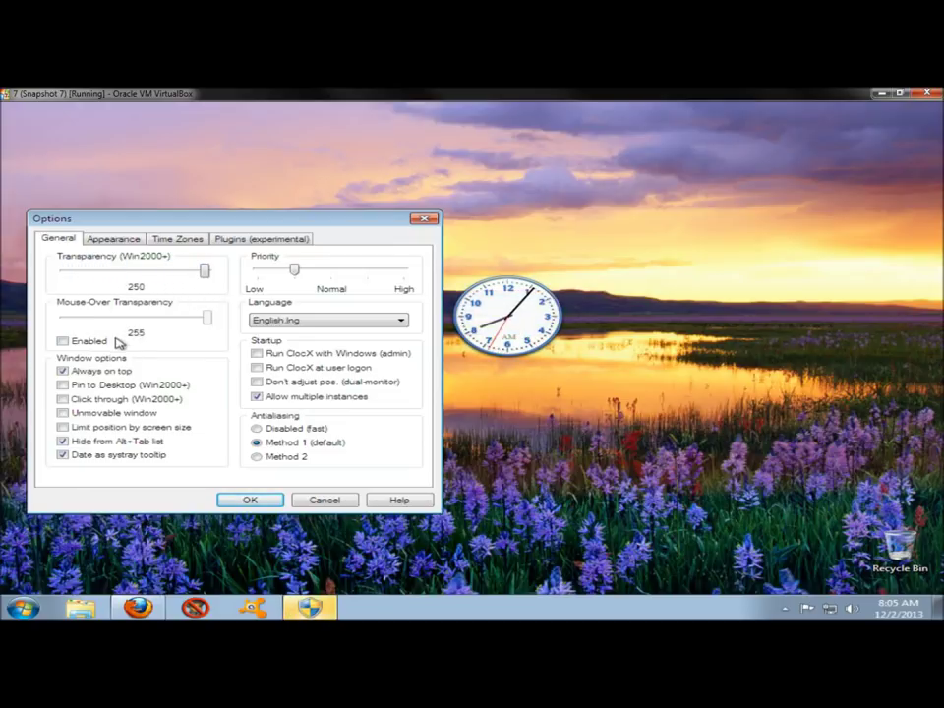
pyautogui.click(64, 342)
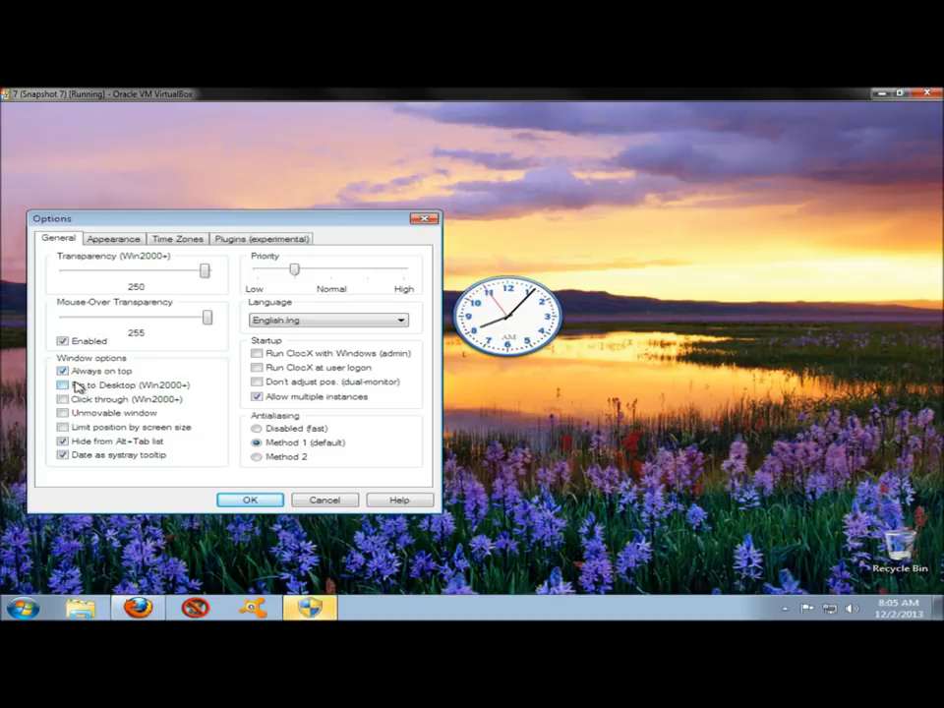
pyautogui.click(65, 386)
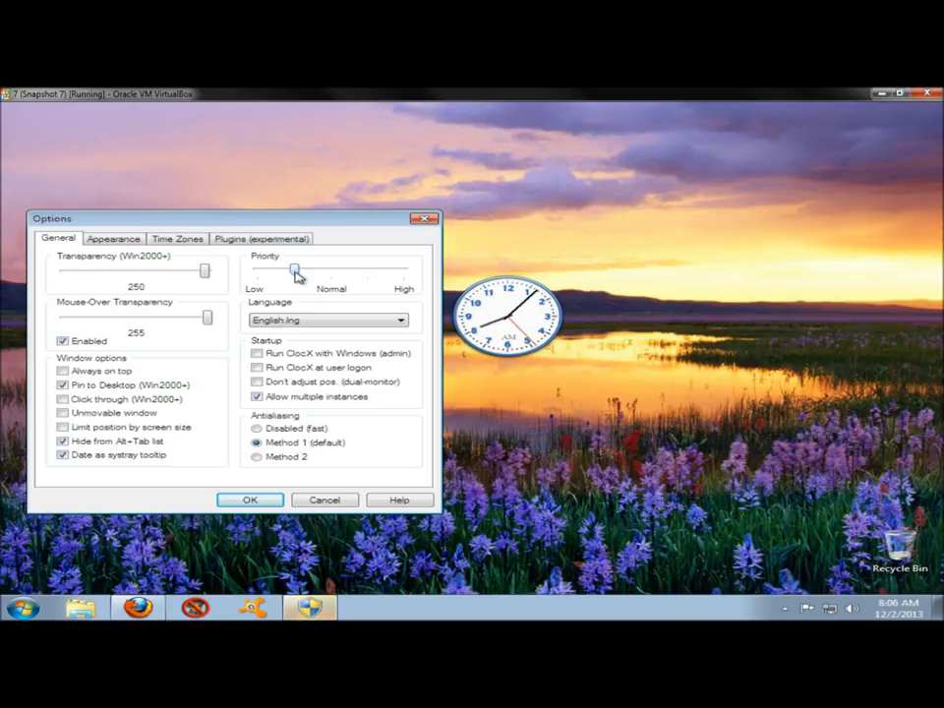
# Step: Raise ClocX's priority, keep English.lng as language, and enable 'Run ClocX with Windows'
pyautogui.moveTo(298, 269); pyautogui.dragTo(359, 288)
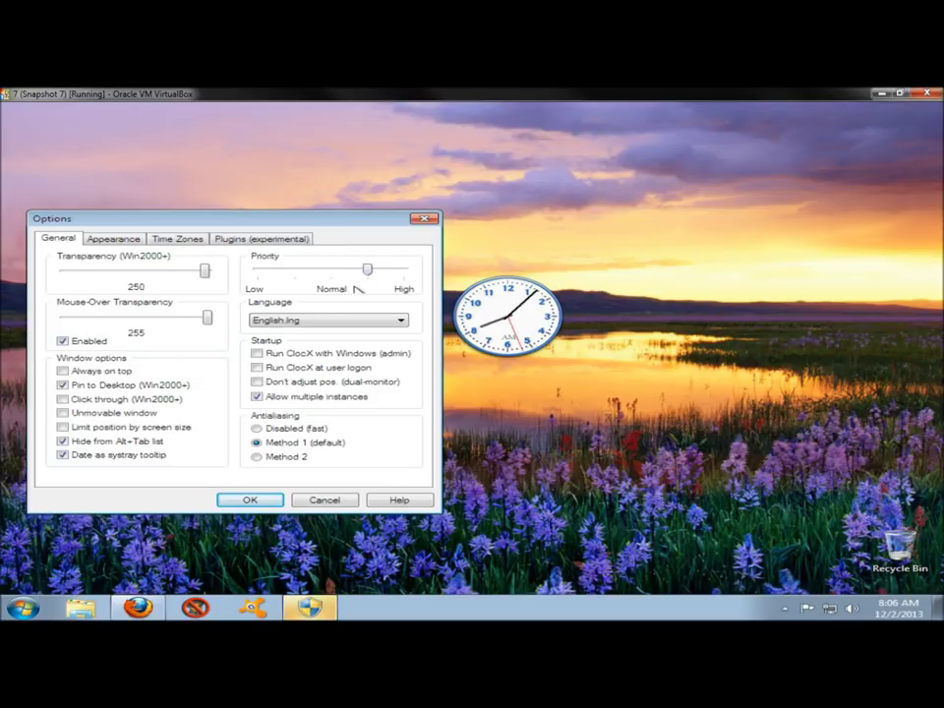
pyautogui.click(291, 315)
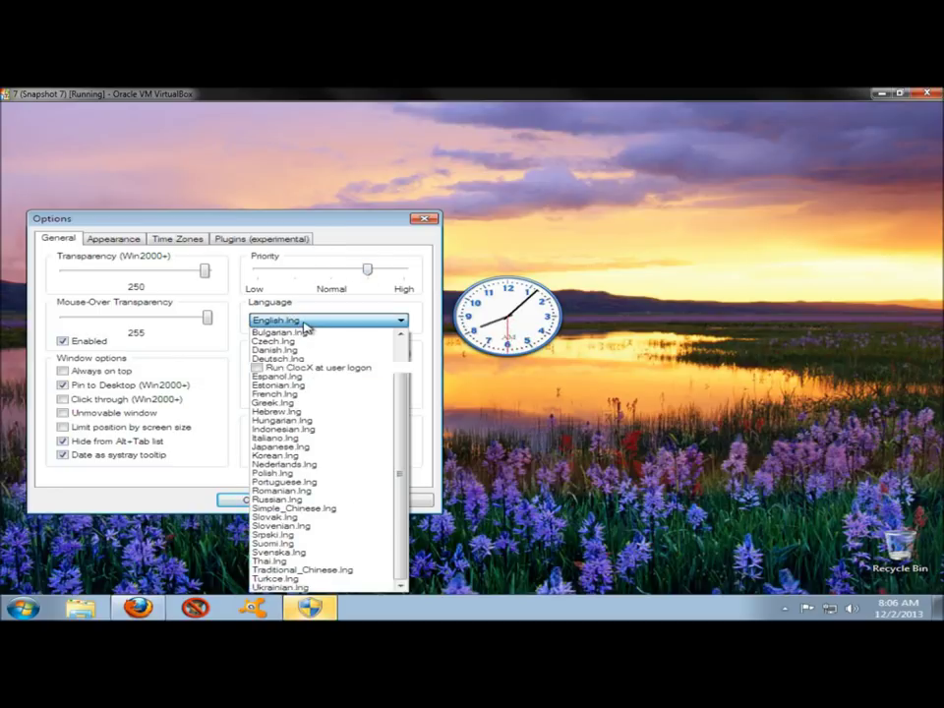
pyautogui.click(306, 326)
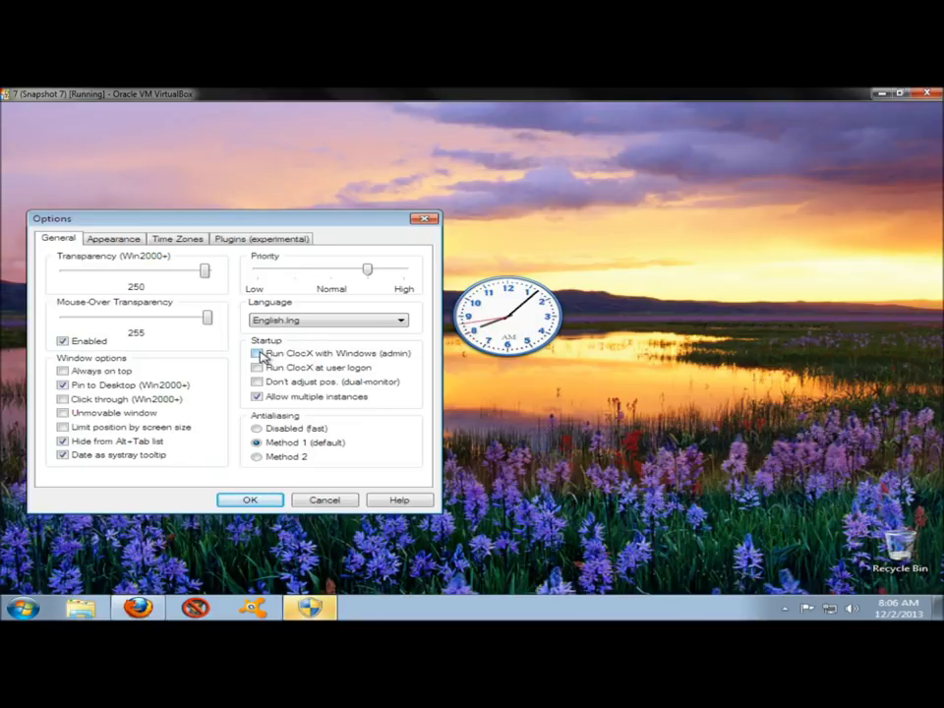
pyautogui.click(257, 353)
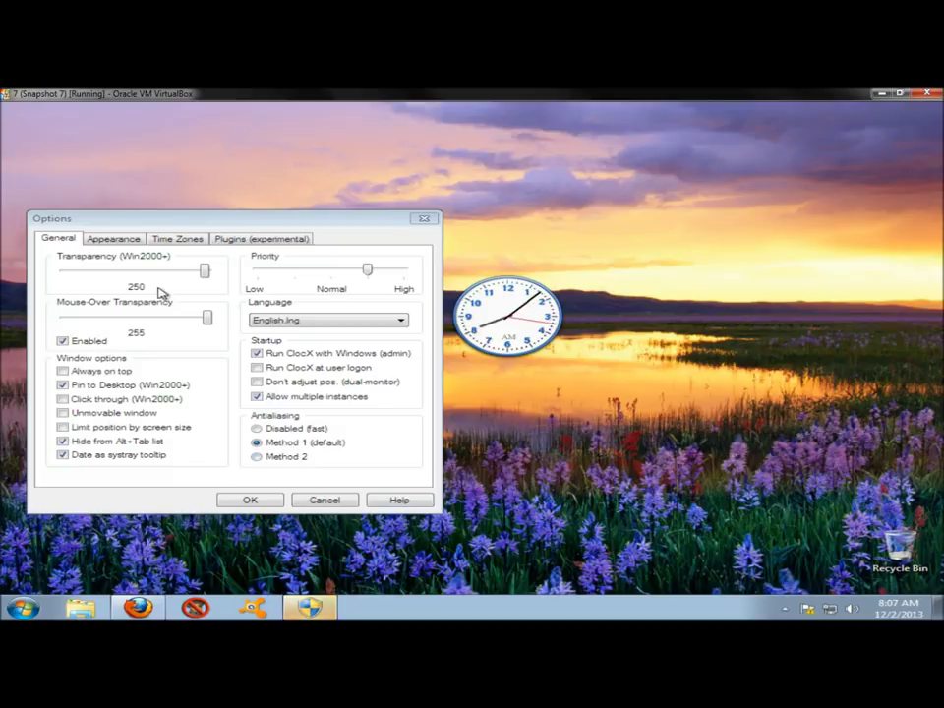
pyautogui.click(117, 240)
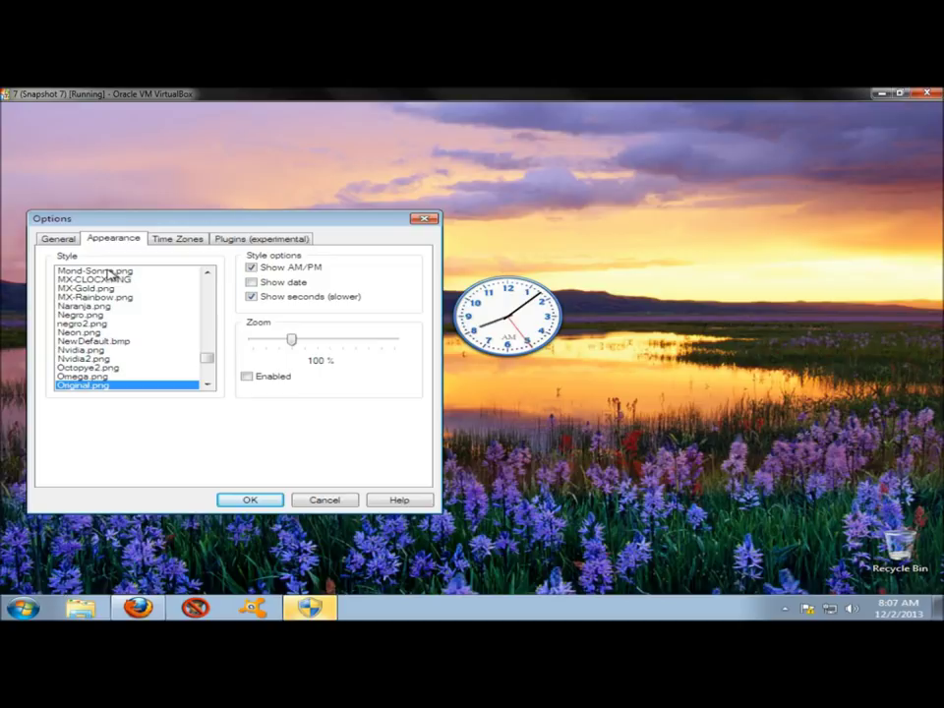
# Step: Preview several clock styles, settle on the silver oval Octopye2.png face, and turn on Show date
pyautogui.click(109, 271)
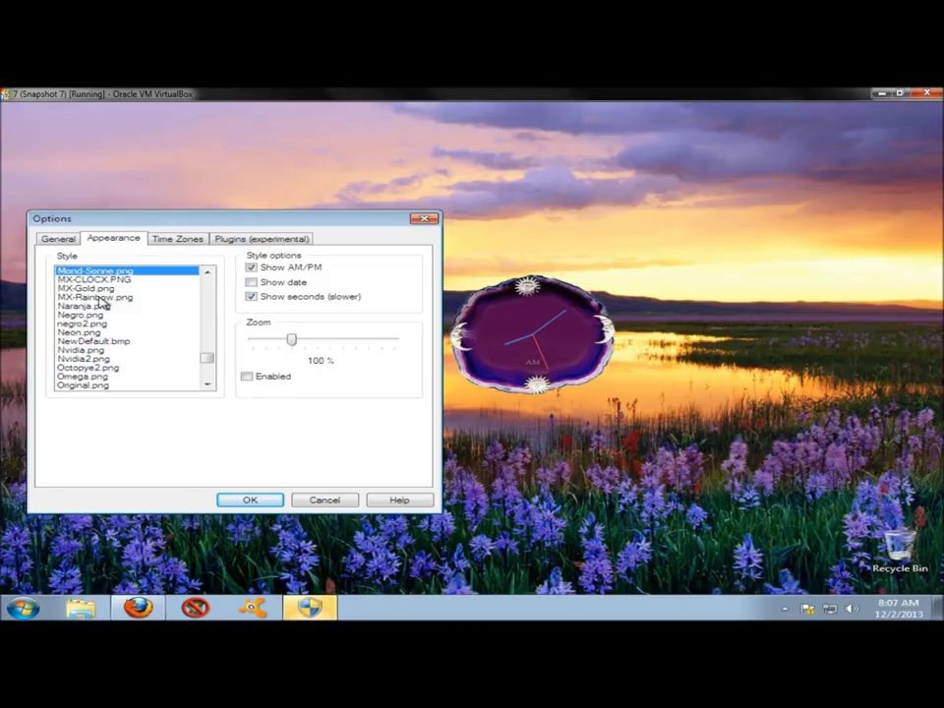
pyautogui.click(97, 289)
pyautogui.click(95, 315)
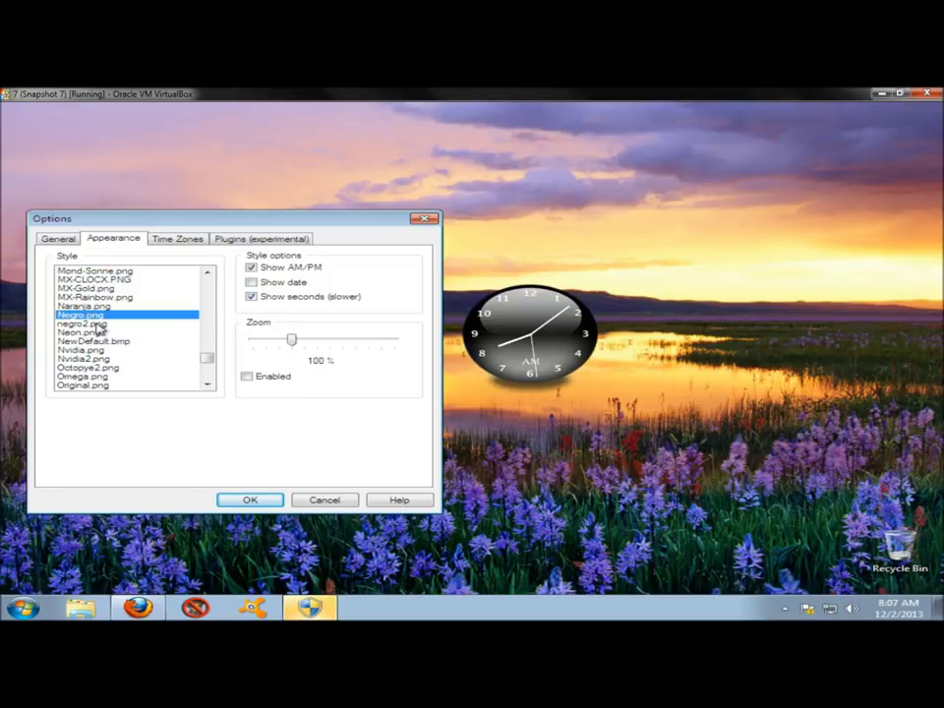
pyautogui.click(95, 332)
pyautogui.click(95, 341)
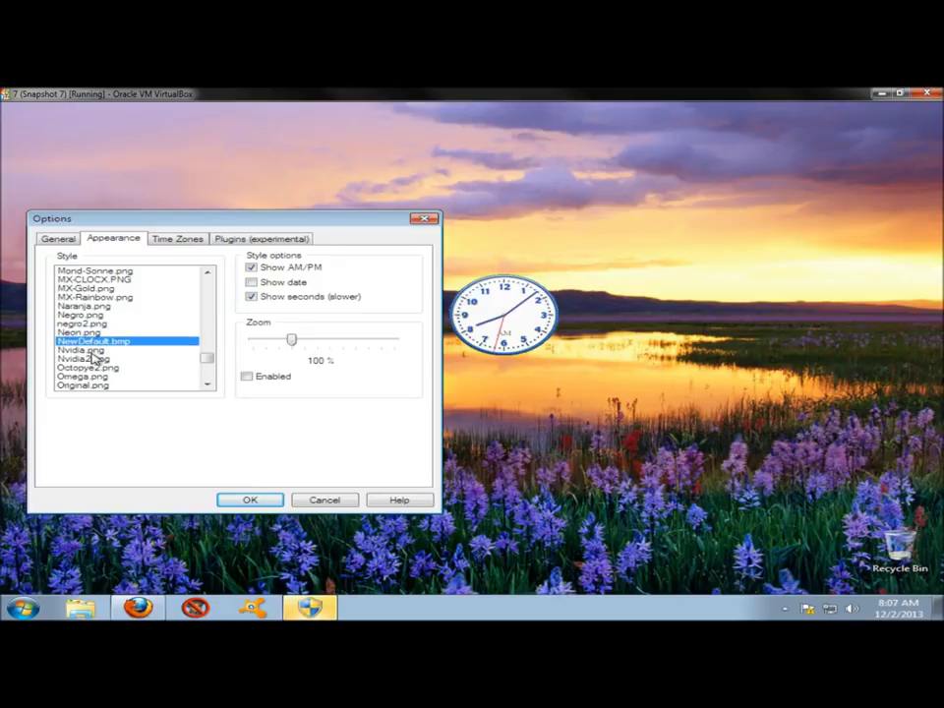
pyautogui.click(95, 350)
pyautogui.click(93, 368)
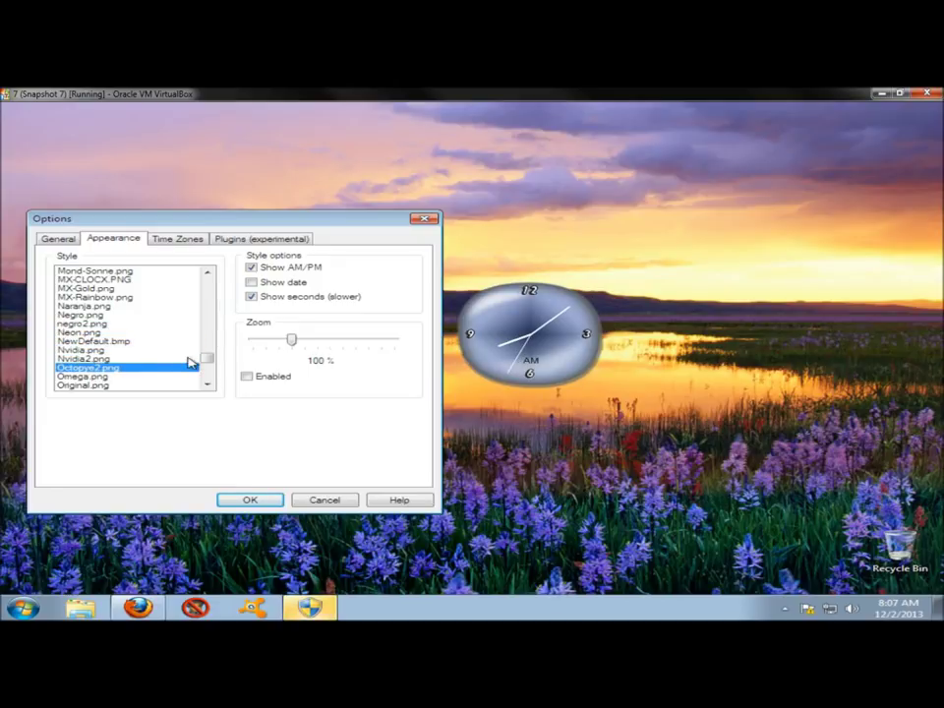
pyautogui.moveTo(206, 358); pyautogui.dragTo(211, 276)
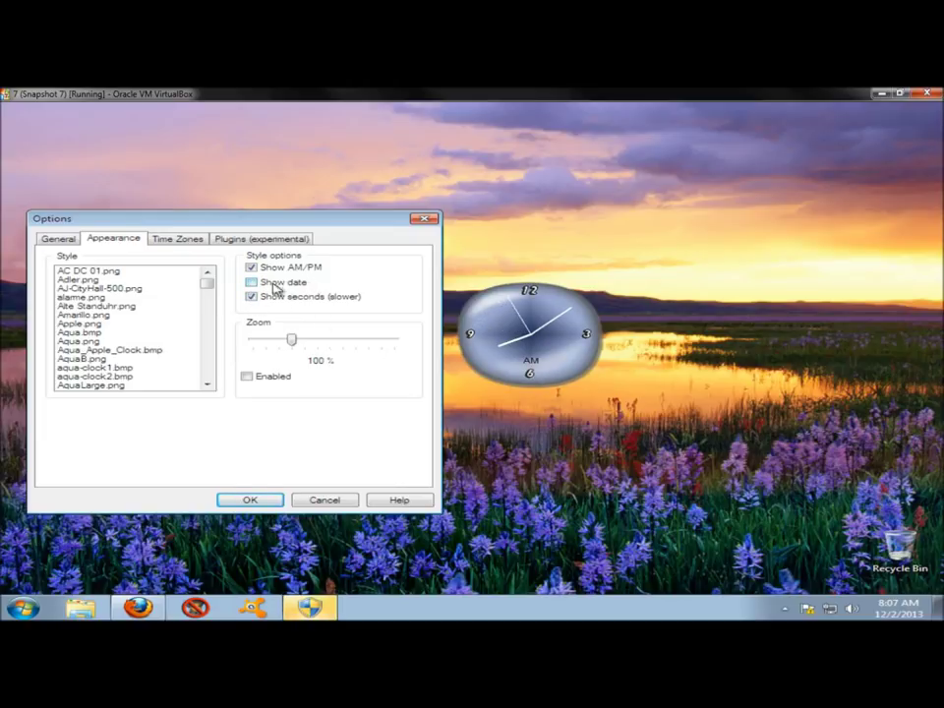
pyautogui.click(252, 284)
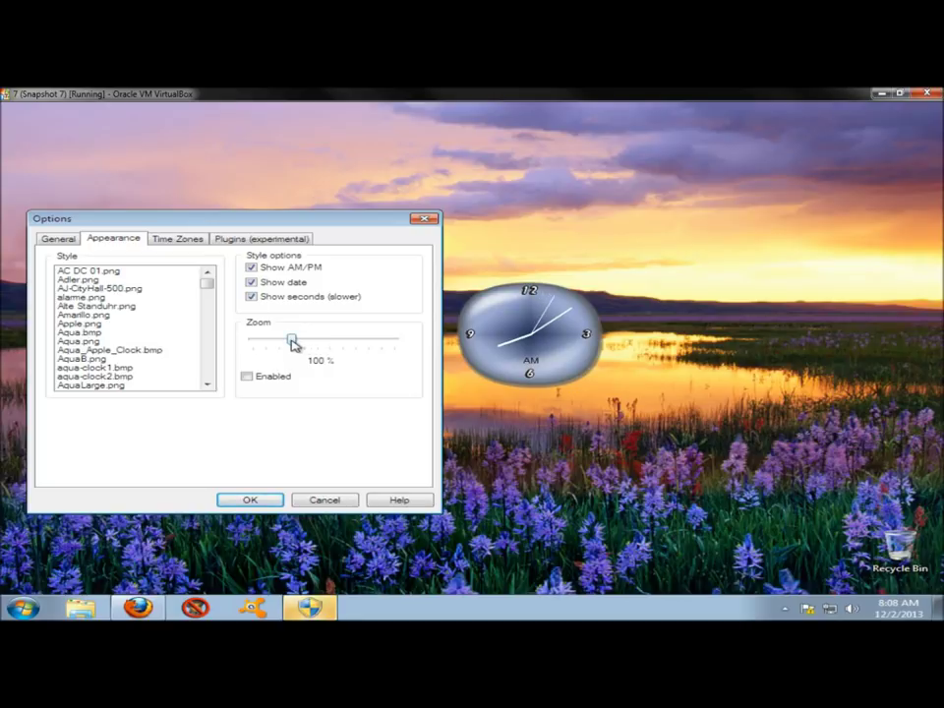
# Step: Enable clock zoom and set the Zoom slider to 150%
pyautogui.moveTo(291, 341); pyautogui.dragTo(377, 341)
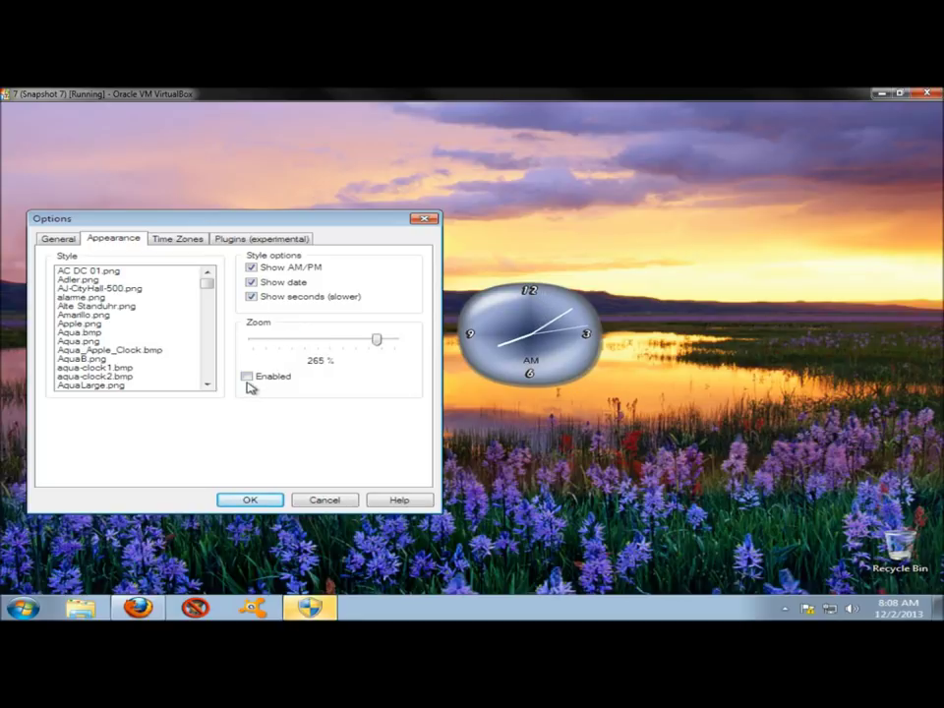
pyautogui.click(247, 377)
pyautogui.moveTo(382, 340); pyautogui.dragTo(320, 354)
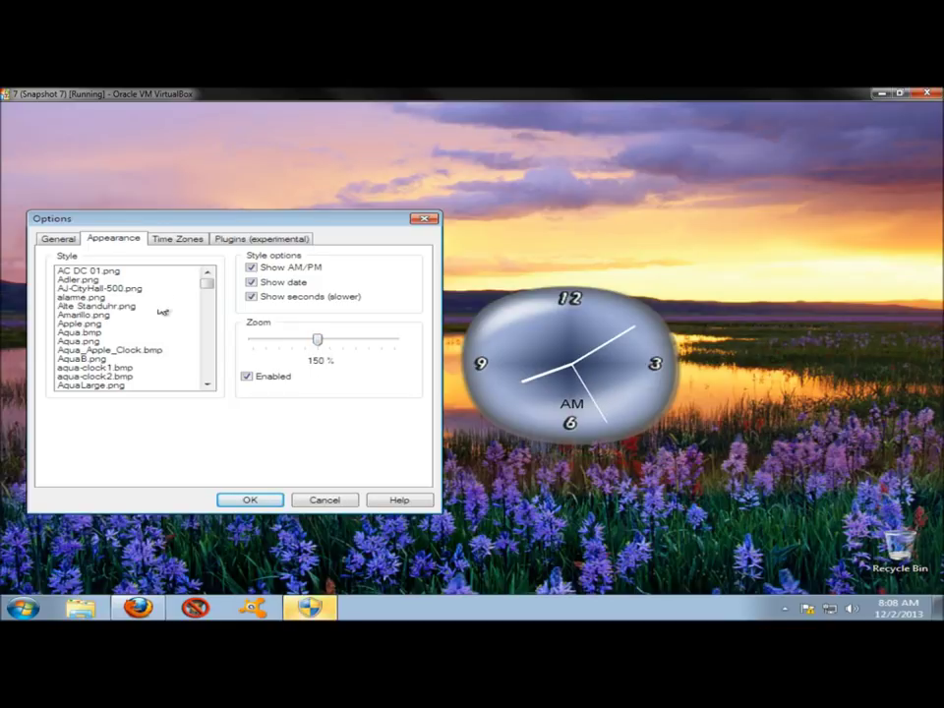
pyautogui.click(177, 245)
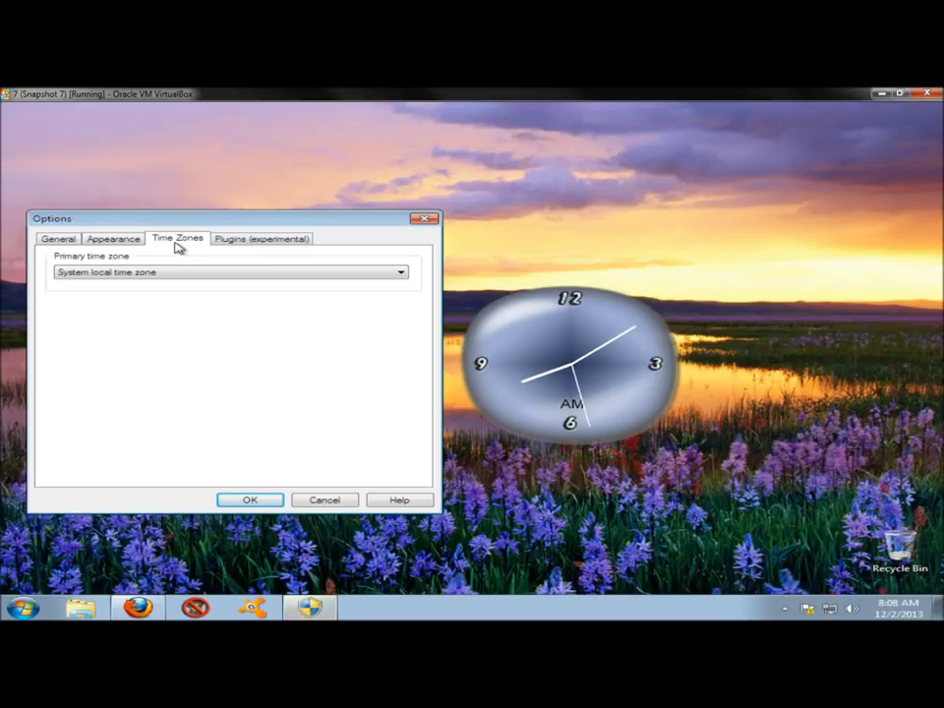
# Step: Keep System local time as the primary time zone, check the Plugins tab, and apply the options
pyautogui.click(182, 275)
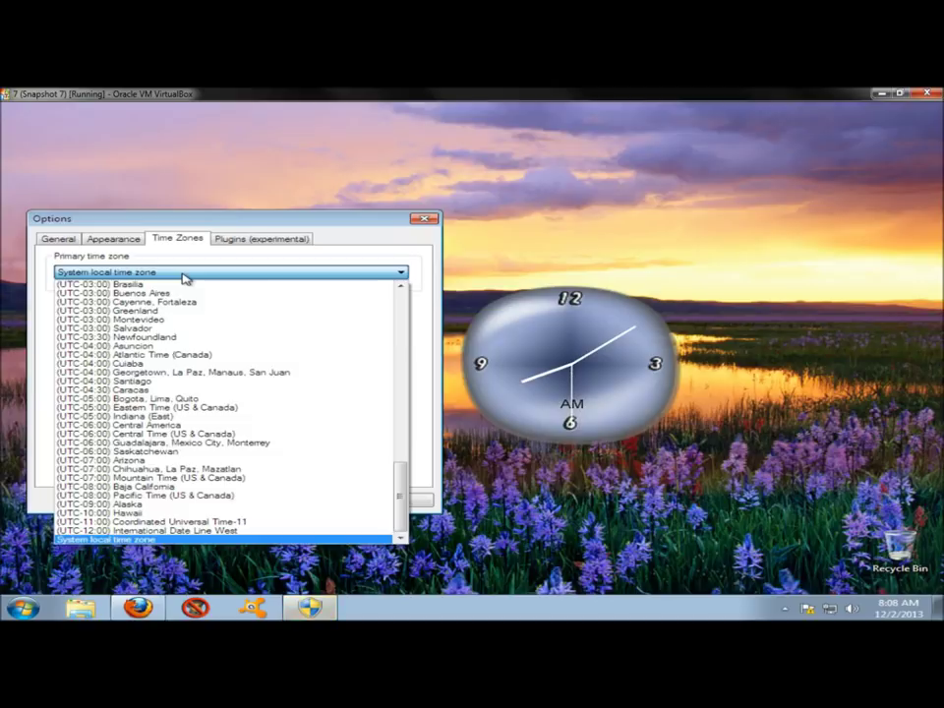
pyautogui.click(186, 276)
pyautogui.click(244, 244)
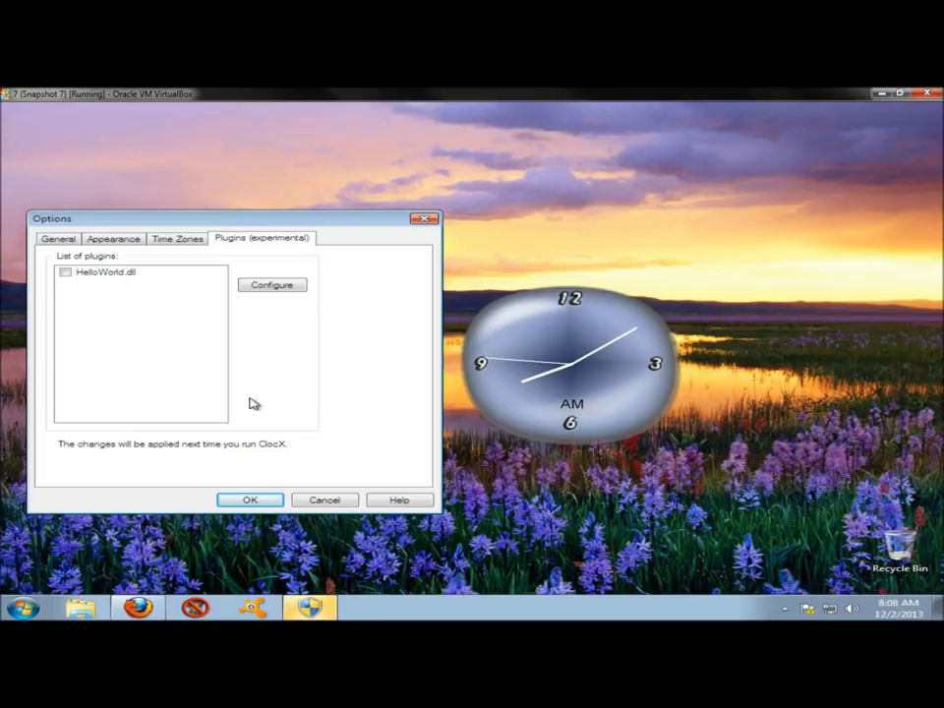
pyautogui.hotkey('ctrl', 'shift', 'Tab')
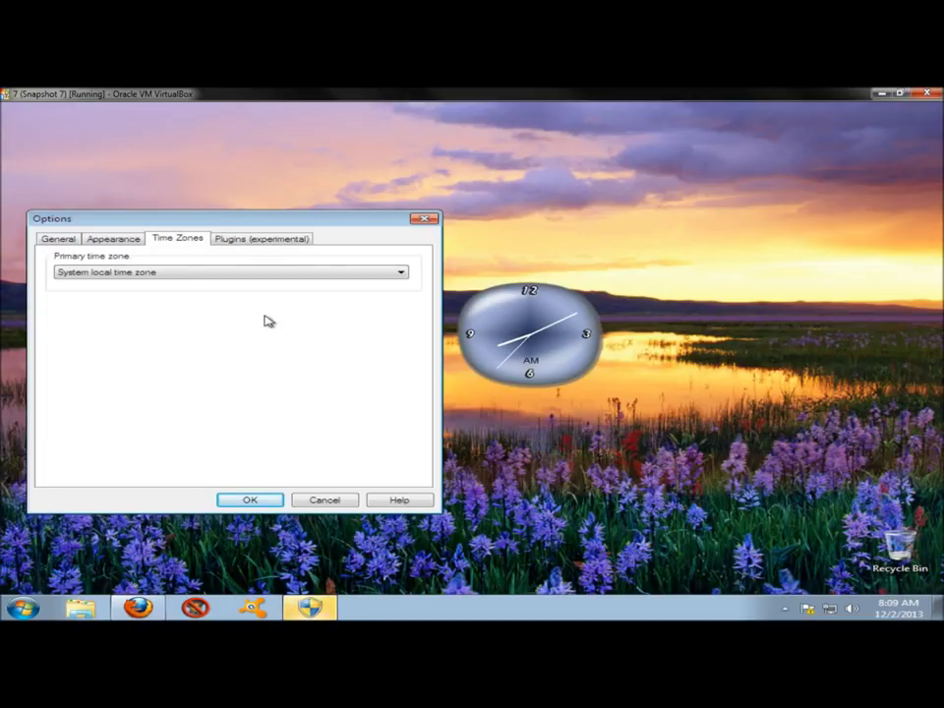
pyautogui.click(249, 501)
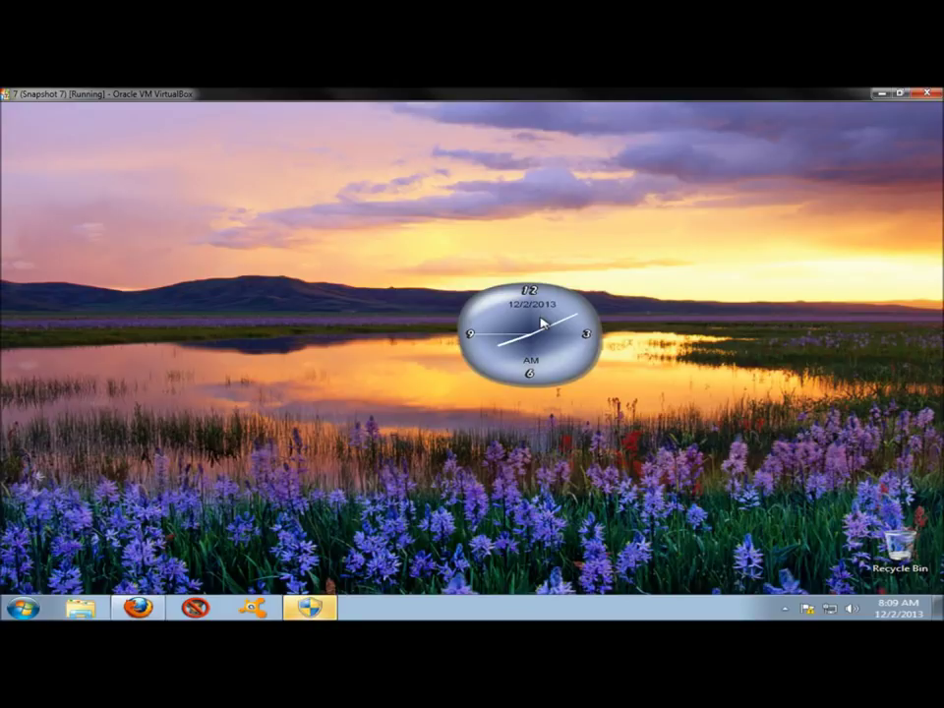
# Step: Move the clock up into the sky area and open the 'Alarms sorted by time' window
pyautogui.moveTo(542, 323); pyautogui.dragTo(572, 243)
pyautogui.rightClick(547, 237)
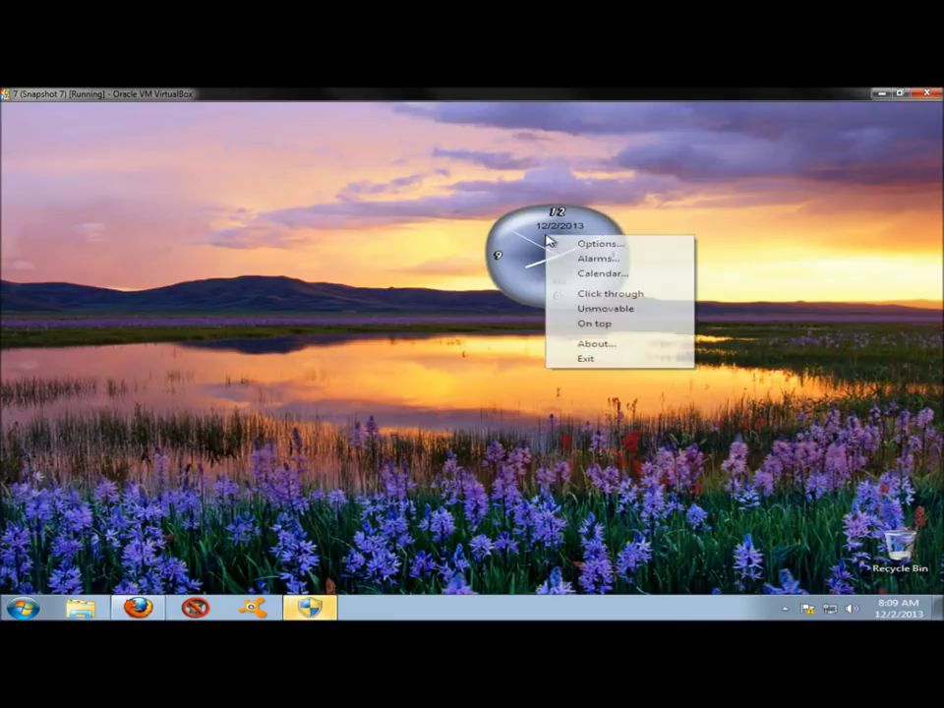
pyautogui.click(590, 258)
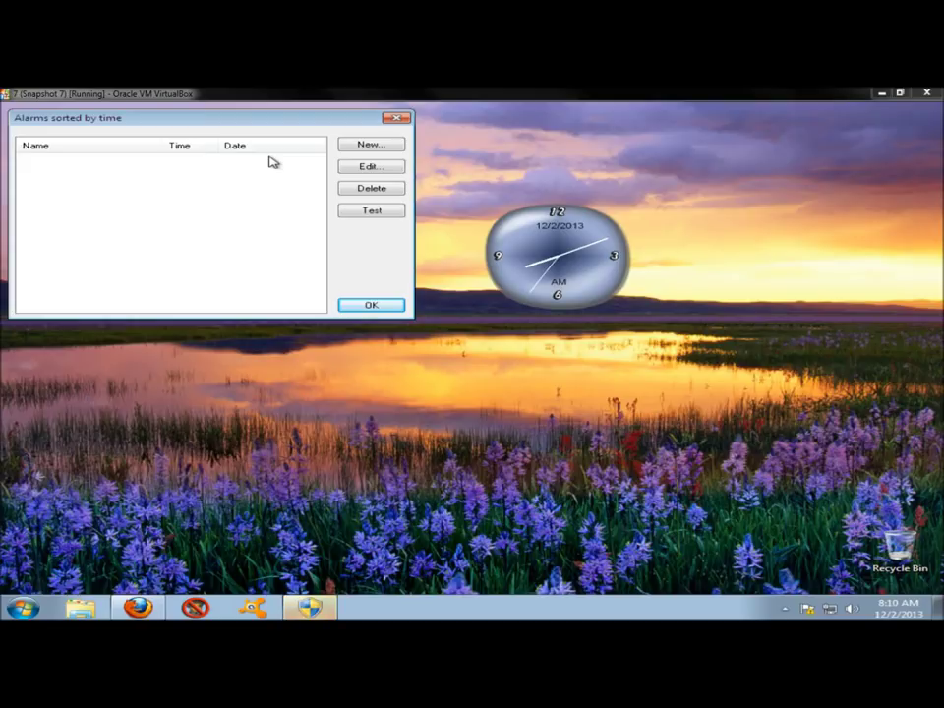
pyautogui.click(349, 145)
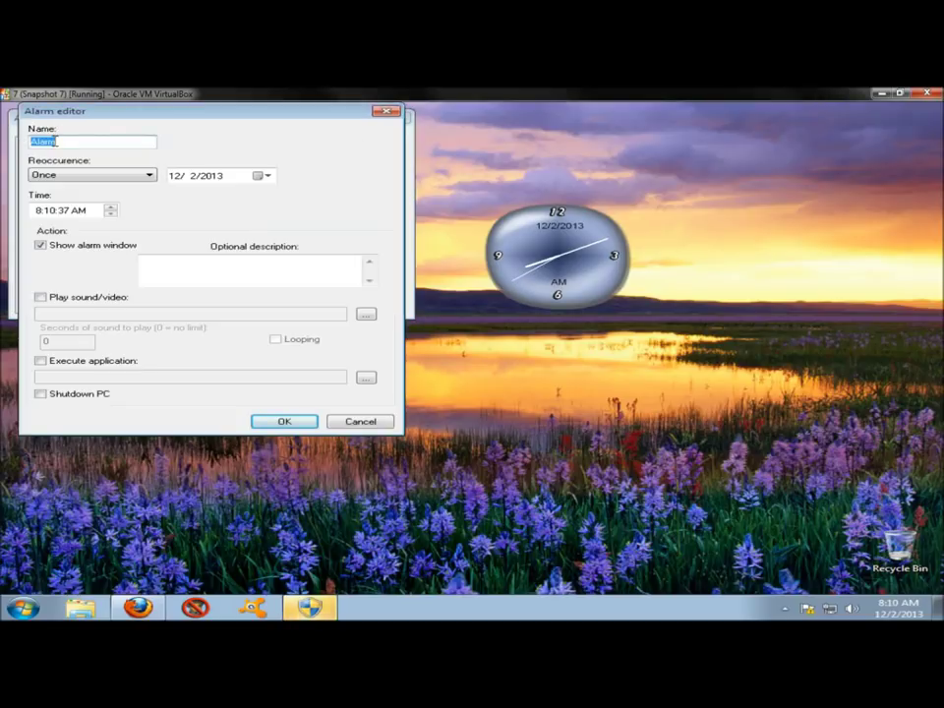
# Step: Keep the alarm recurrence at Once and set the alarm time to 8:12:00 AM
pyautogui.write('Wake Up')
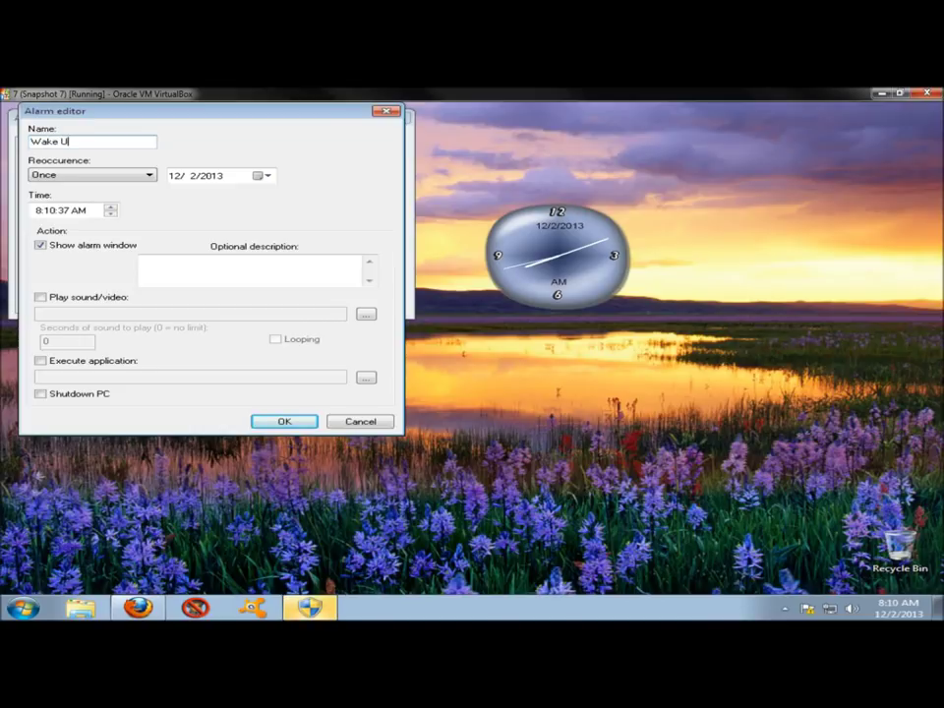
pyautogui.click(80, 178)
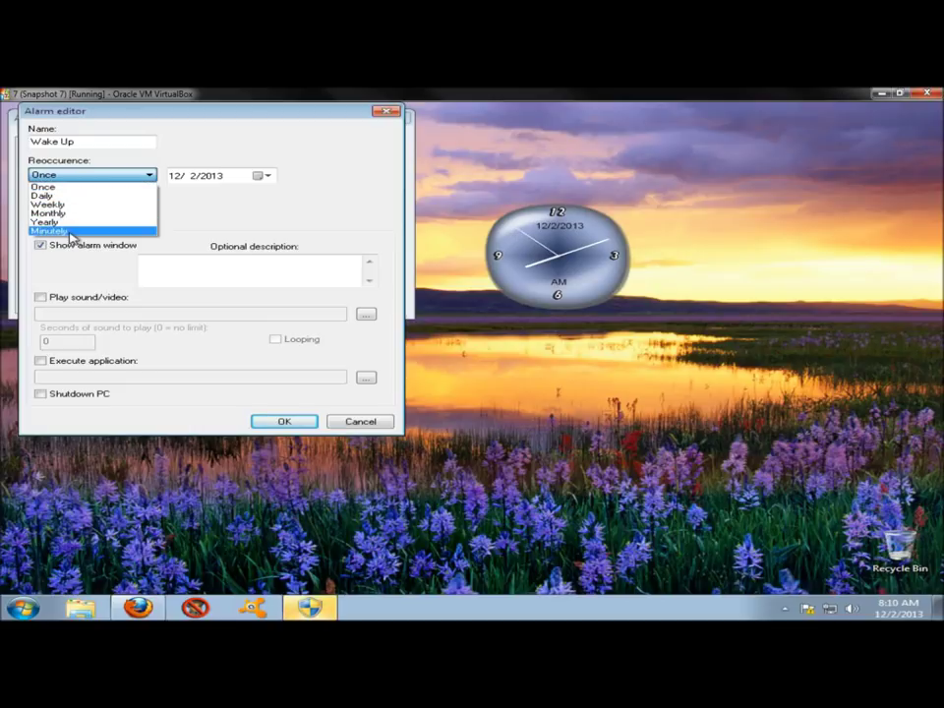
pyautogui.click(85, 186)
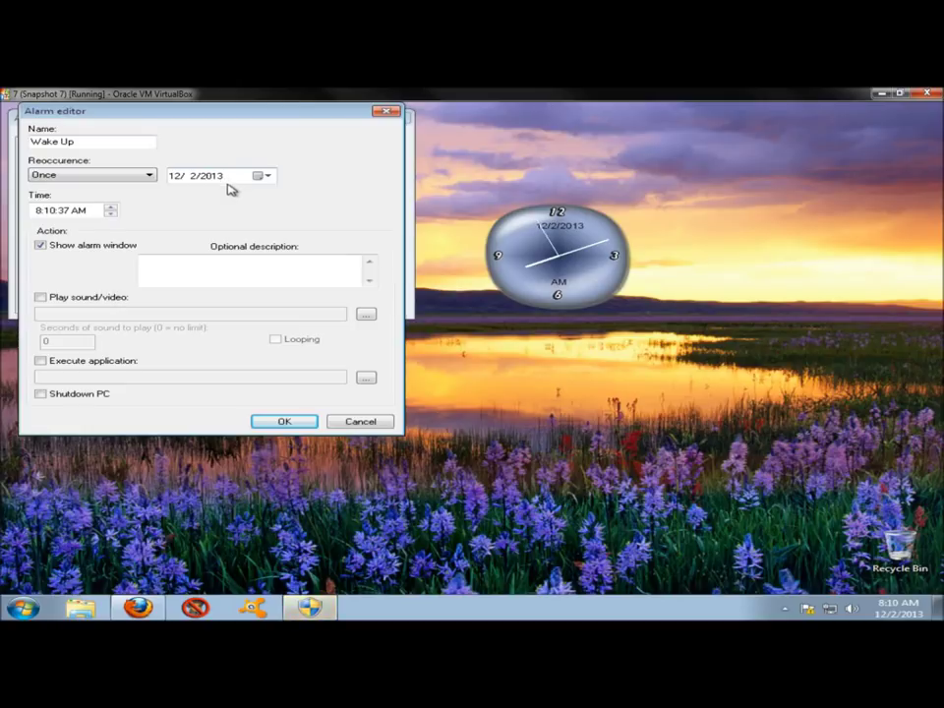
pyautogui.click(54, 211)
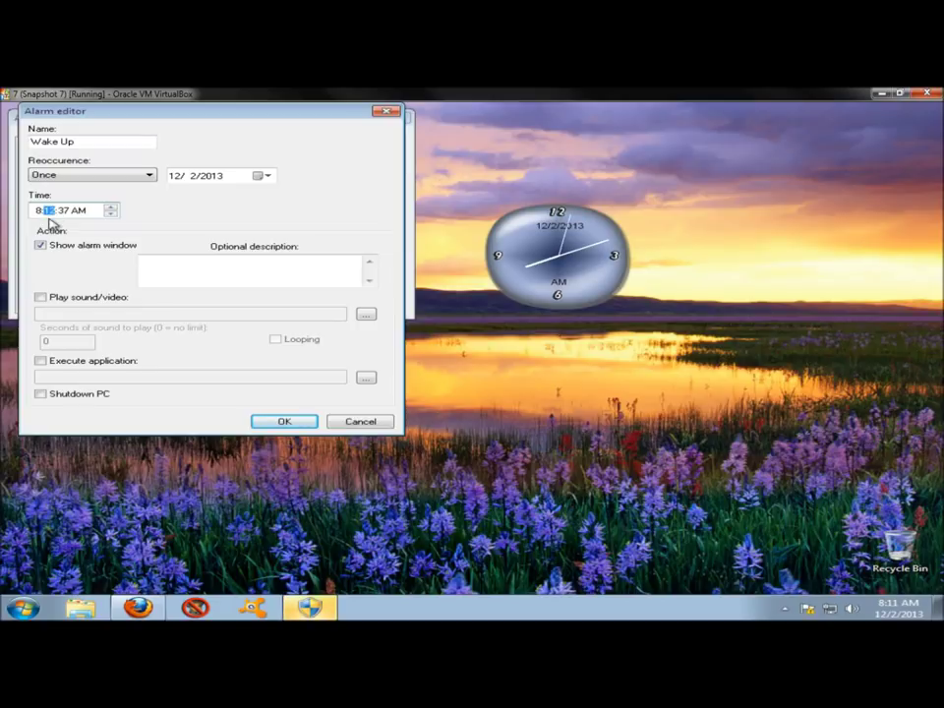
pyautogui.click(63, 211)
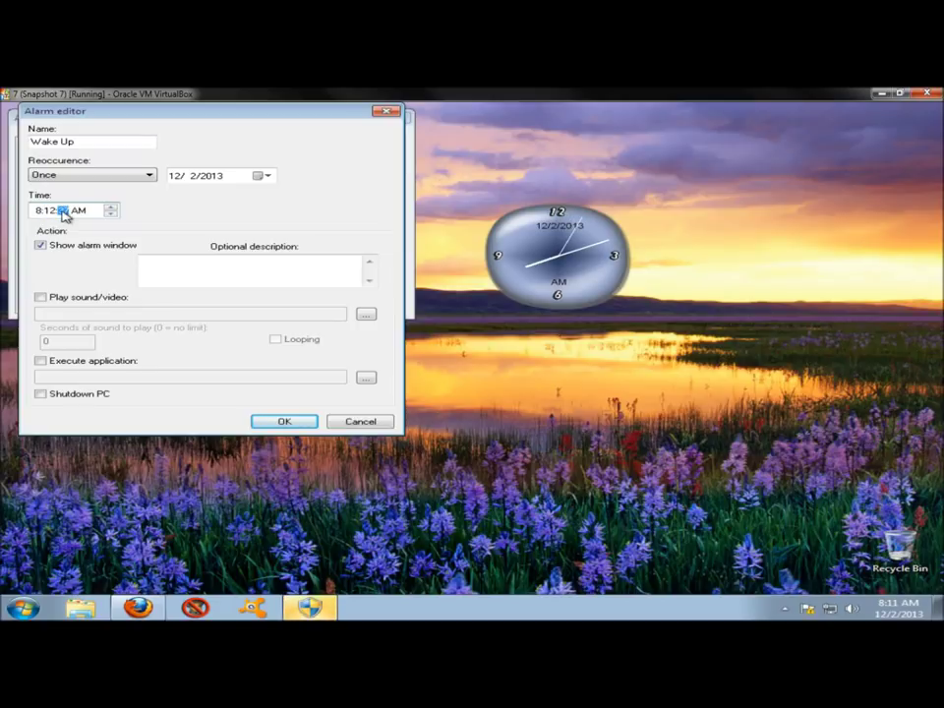
pyautogui.click(927, 481)
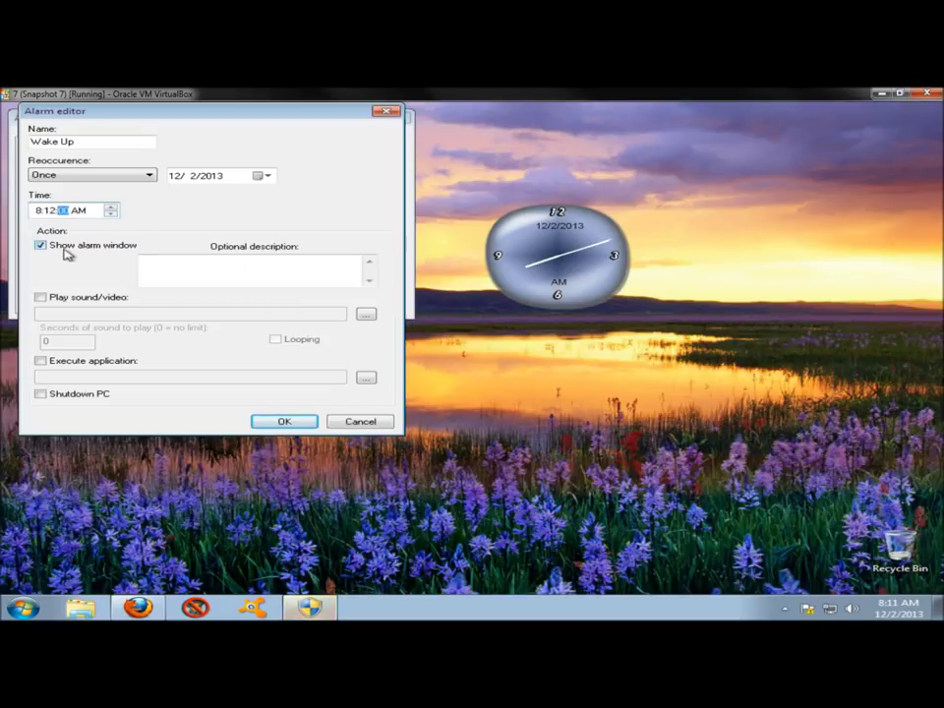
# Step: Enter 'Wake Up' as the optional description, enable sound playback, and browse for a sound file
pyautogui.click(166, 265)
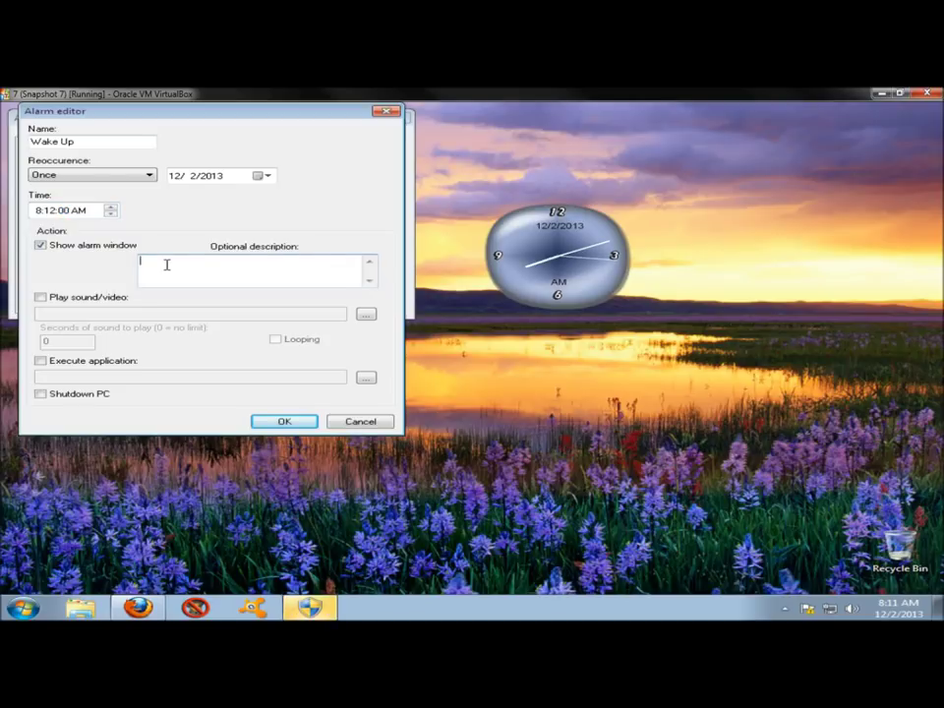
pyautogui.write('Wake Up')
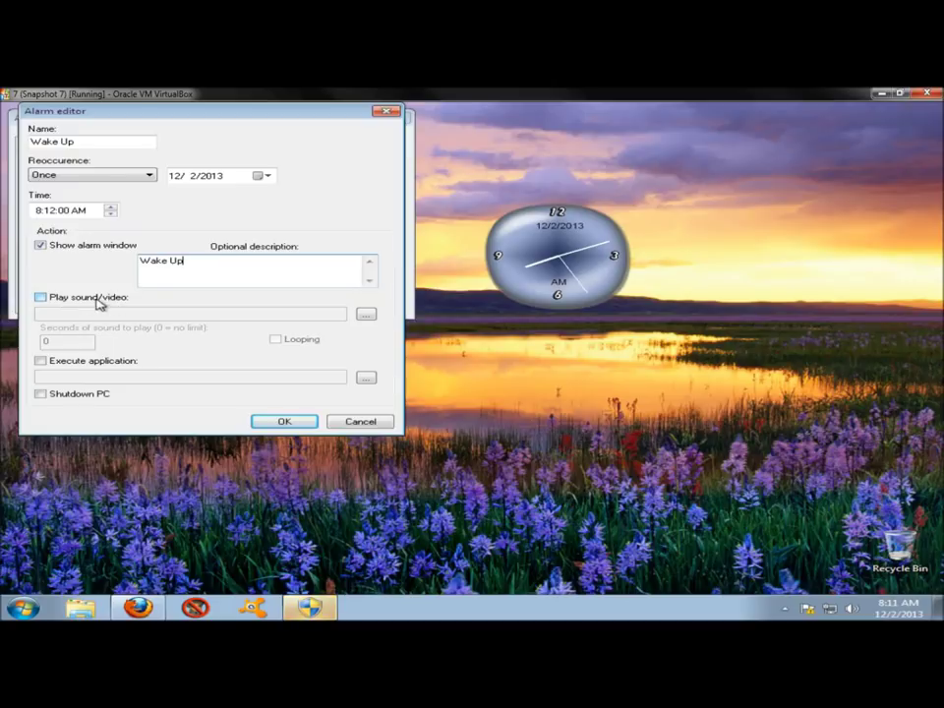
pyautogui.click(40, 297)
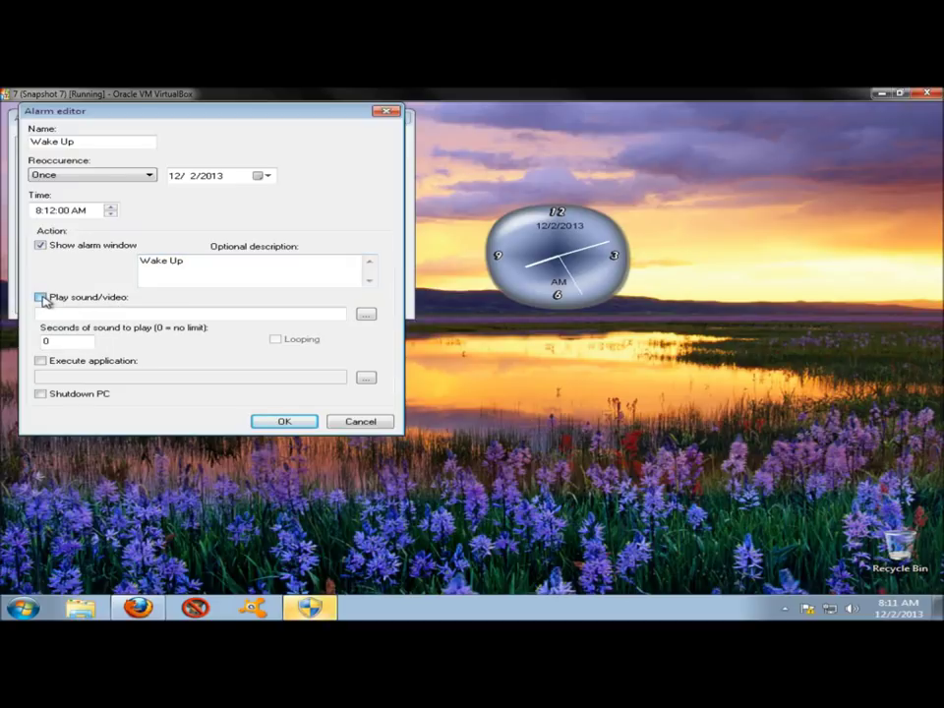
pyautogui.click(366, 315)
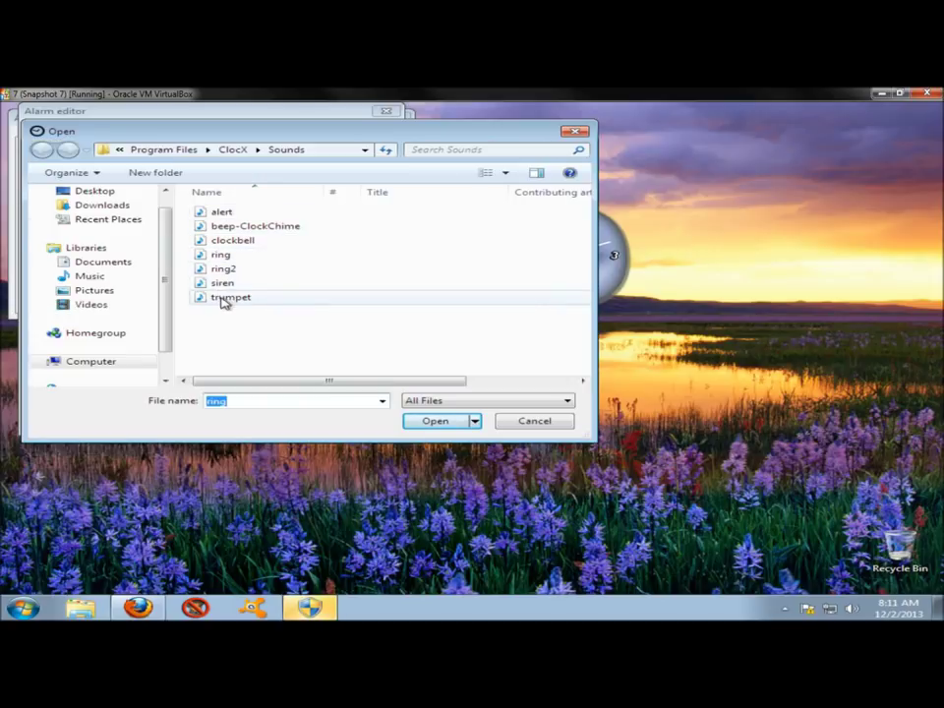
# Step: Choose ring2 as the looping alarm sound and save the Wake Up alarm
pyautogui.click(219, 272)
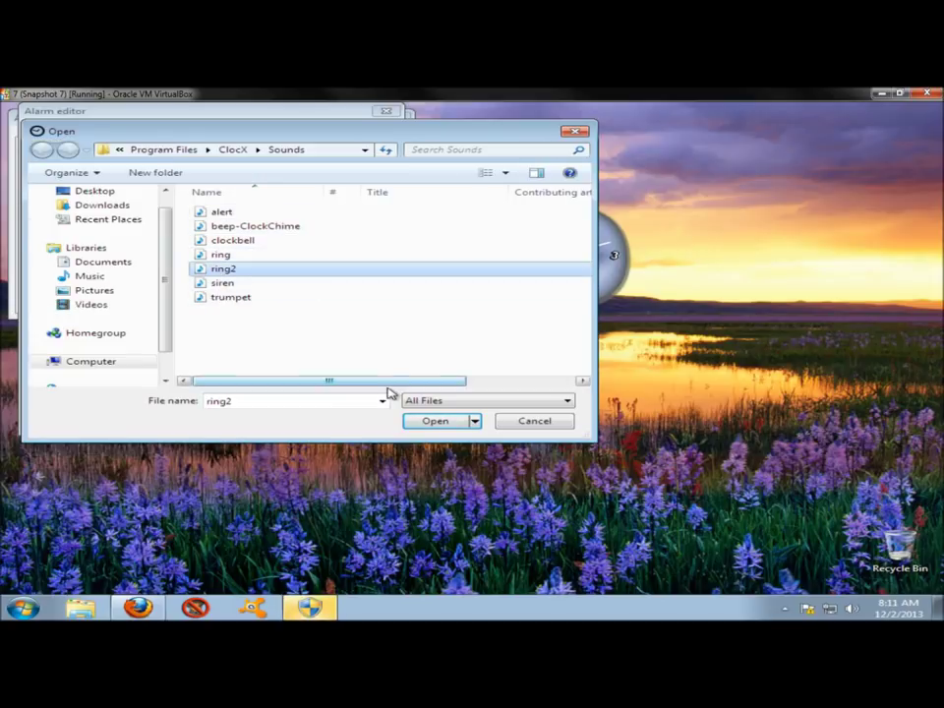
pyautogui.click(424, 420)
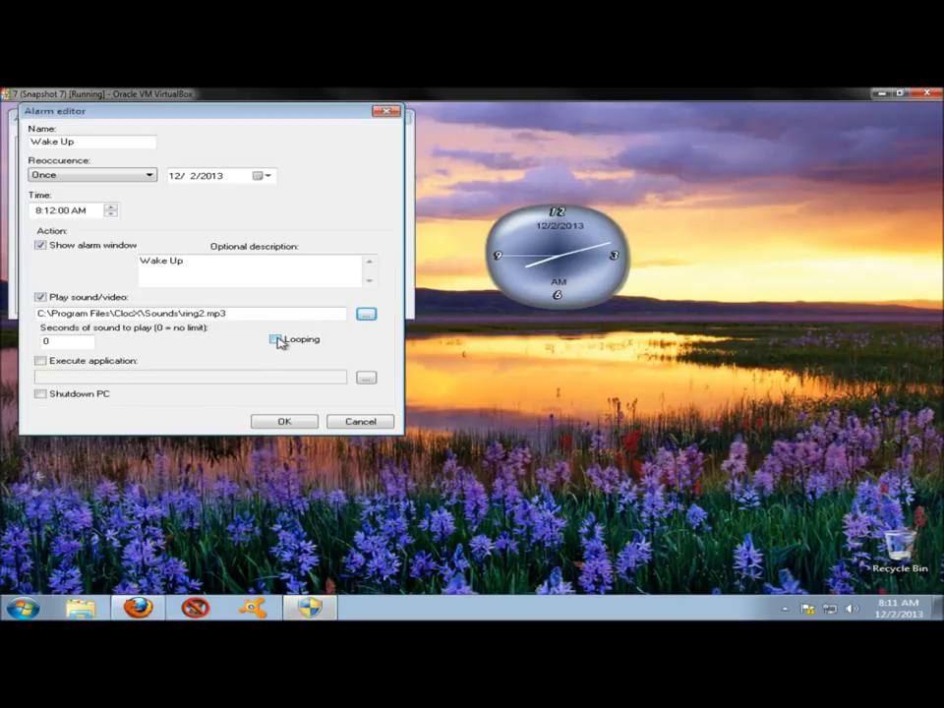
pyautogui.click(277, 339)
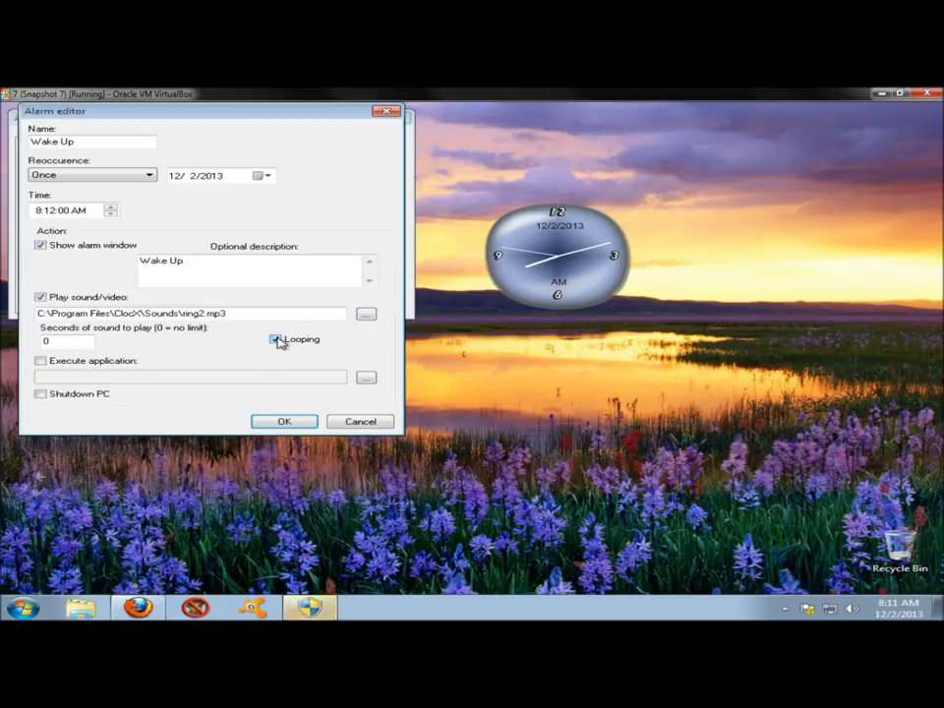
pyautogui.click(284, 423)
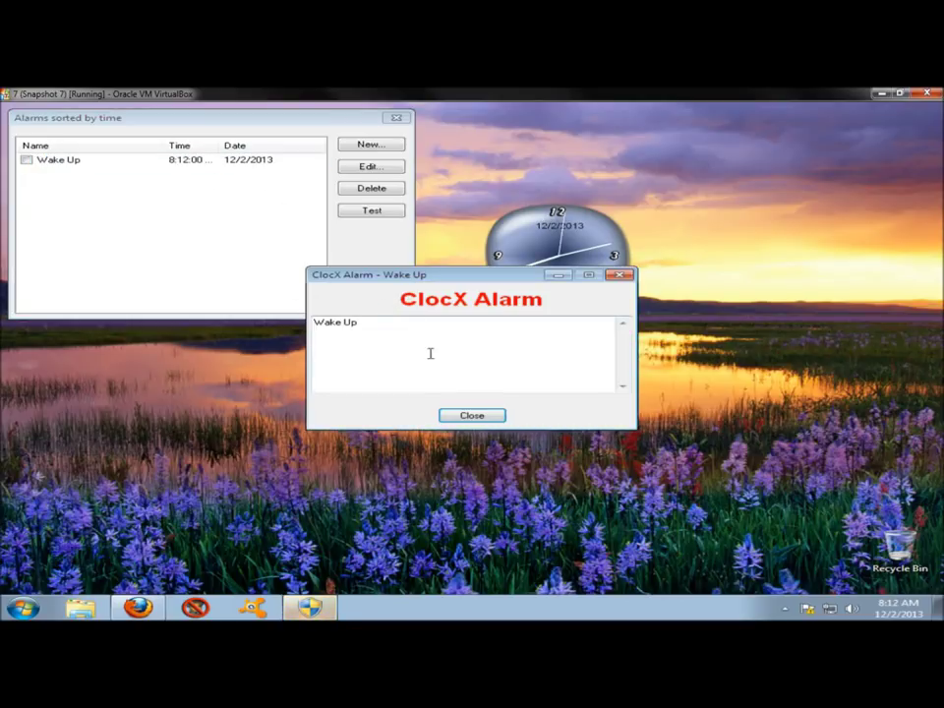
# Step: Dismiss the fired Wake Up notification, then reopen the alarm and confirm it unchanged
pyautogui.click(475, 416)
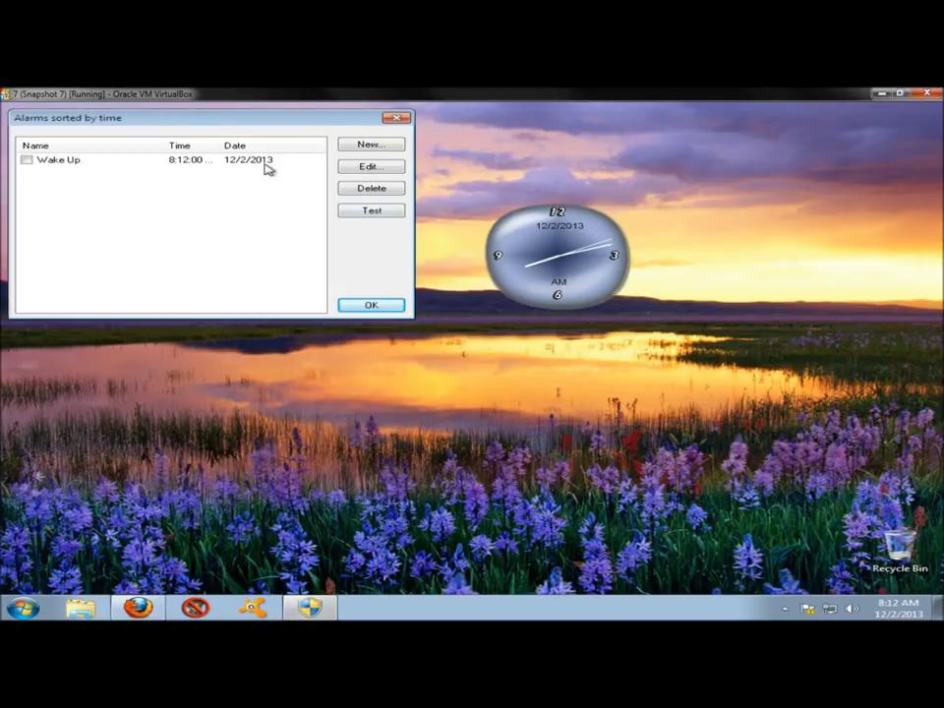
pyautogui.click(194, 160)
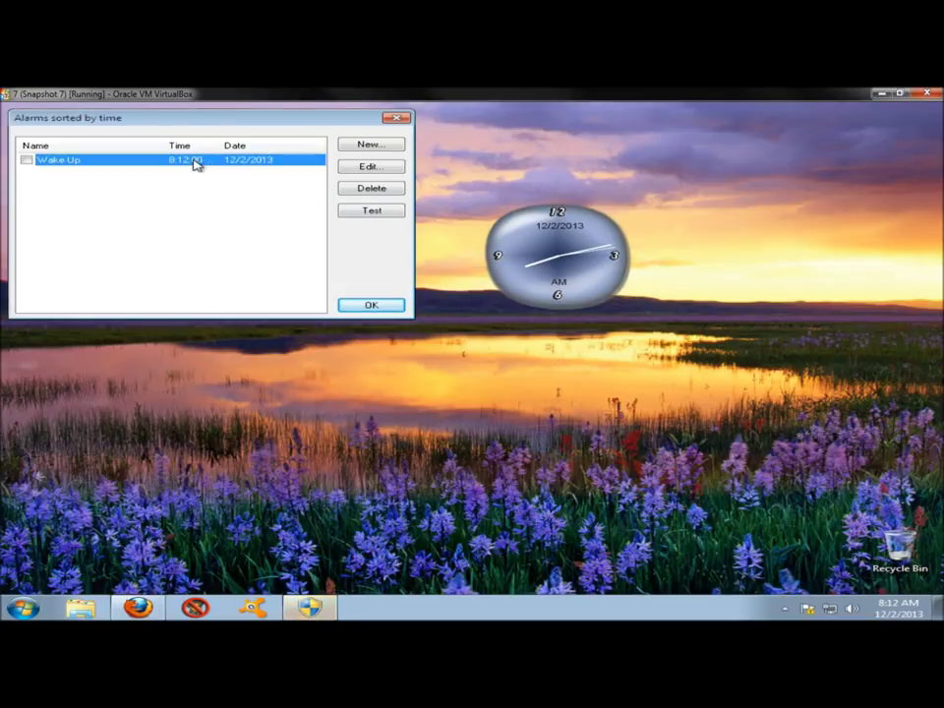
pyautogui.click(372, 167)
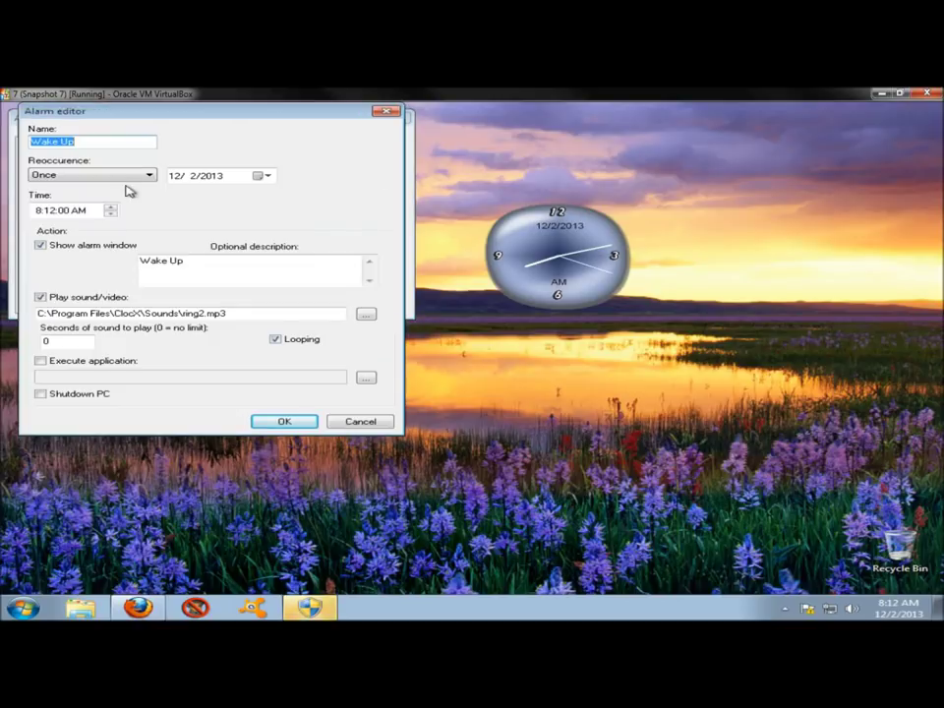
pyautogui.click(278, 423)
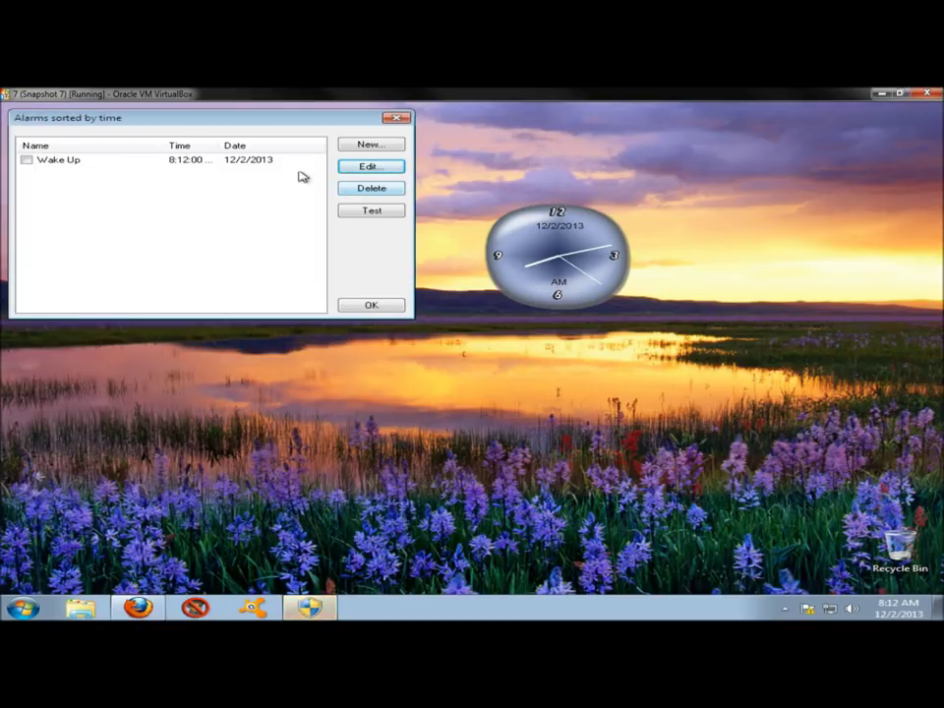
# Step: Test the Wake Up alarm, dismiss its popup, and close the alarm list
pyautogui.click(269, 160)
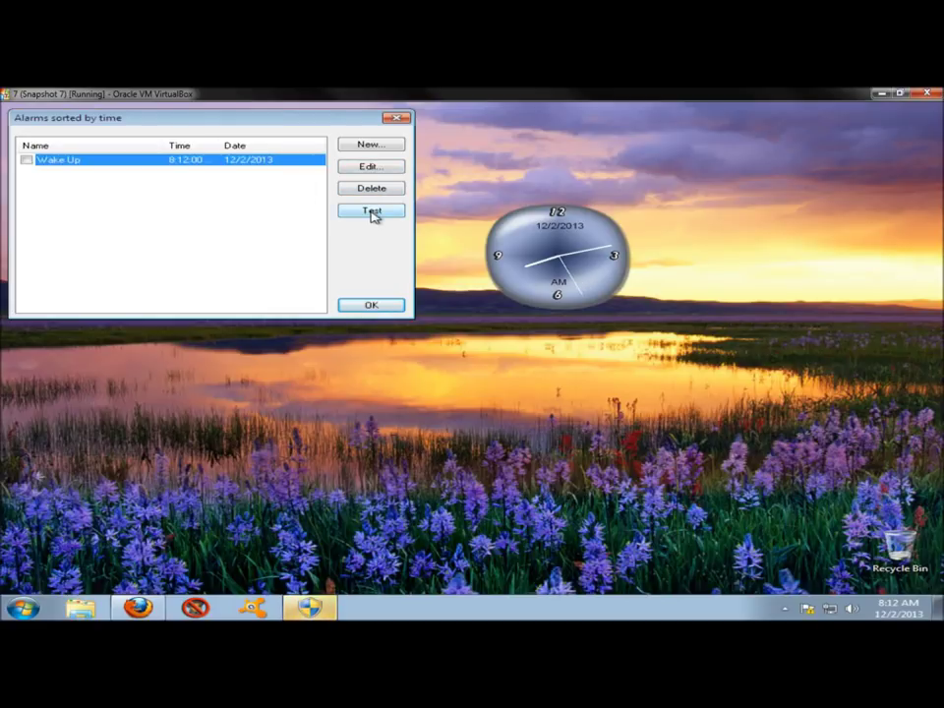
pyautogui.click(372, 213)
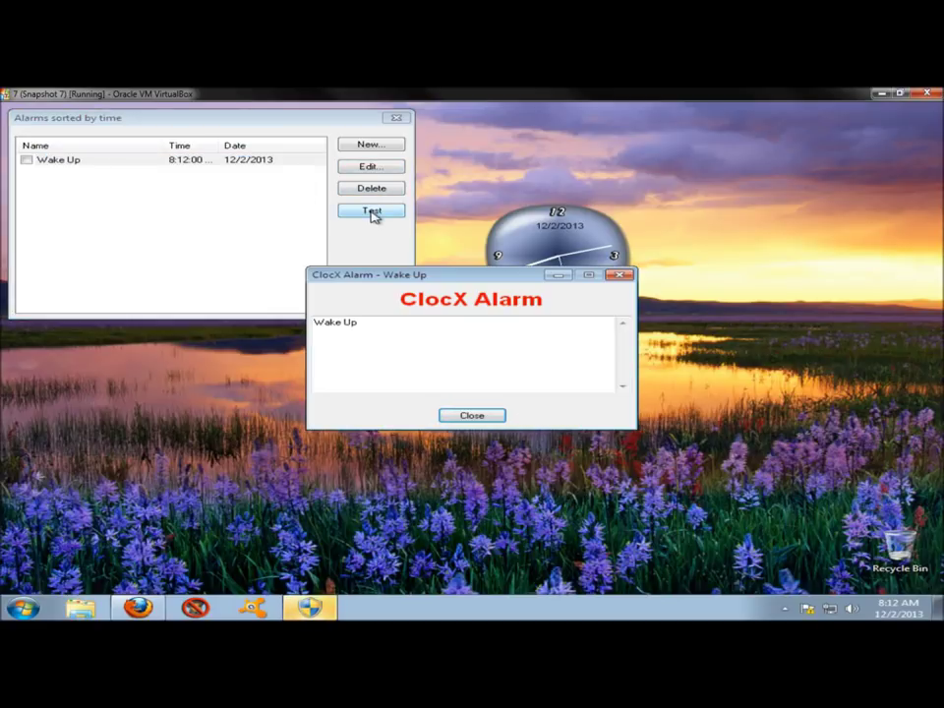
pyautogui.press('Escape')
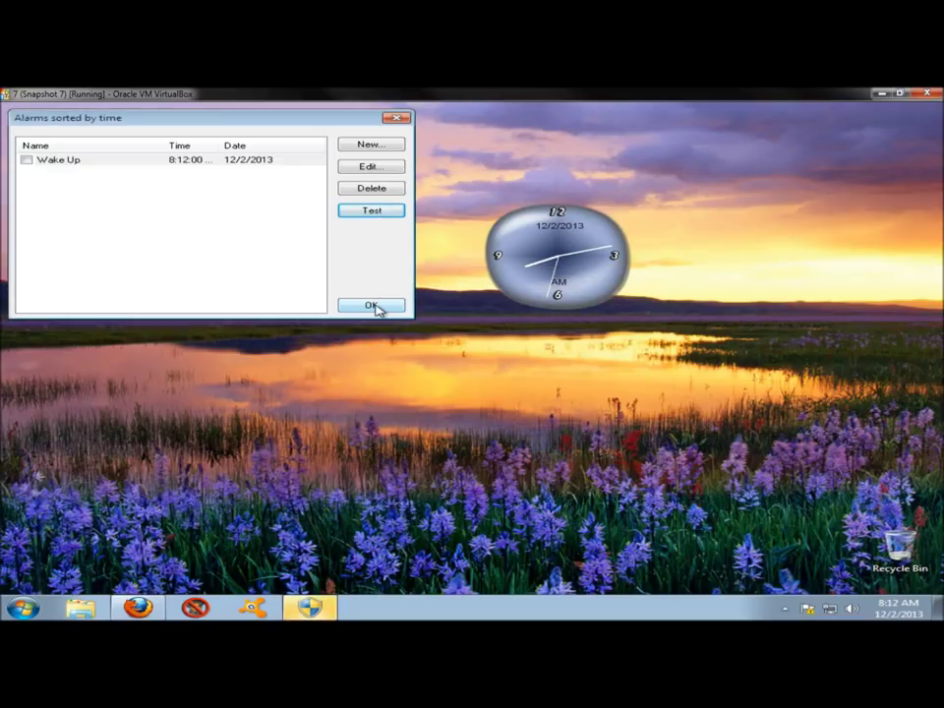
pyautogui.click(372, 307)
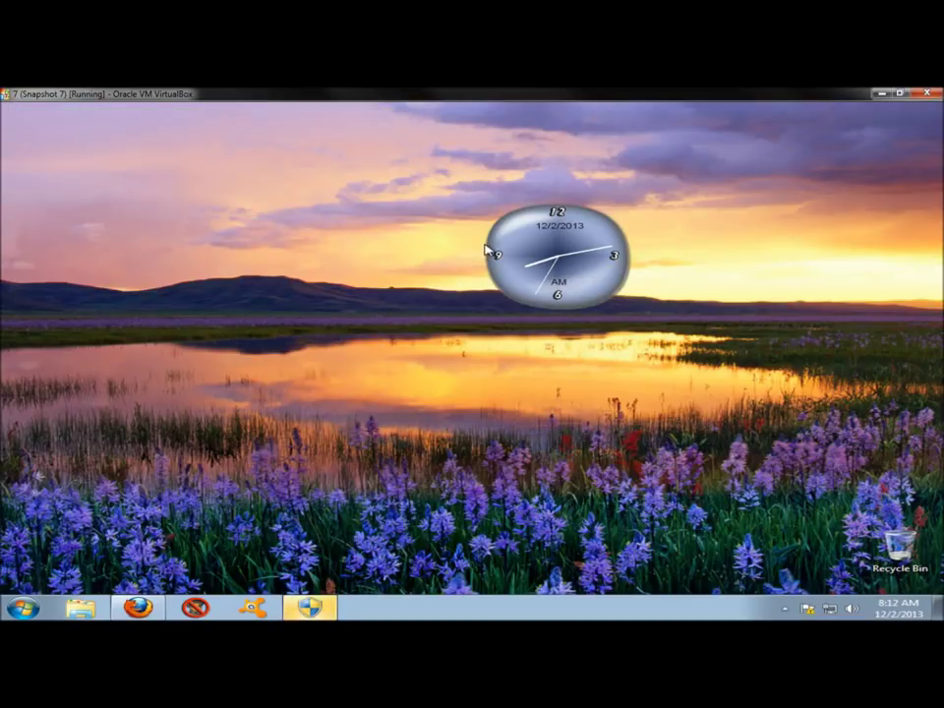
pyautogui.rightClick(548, 232)
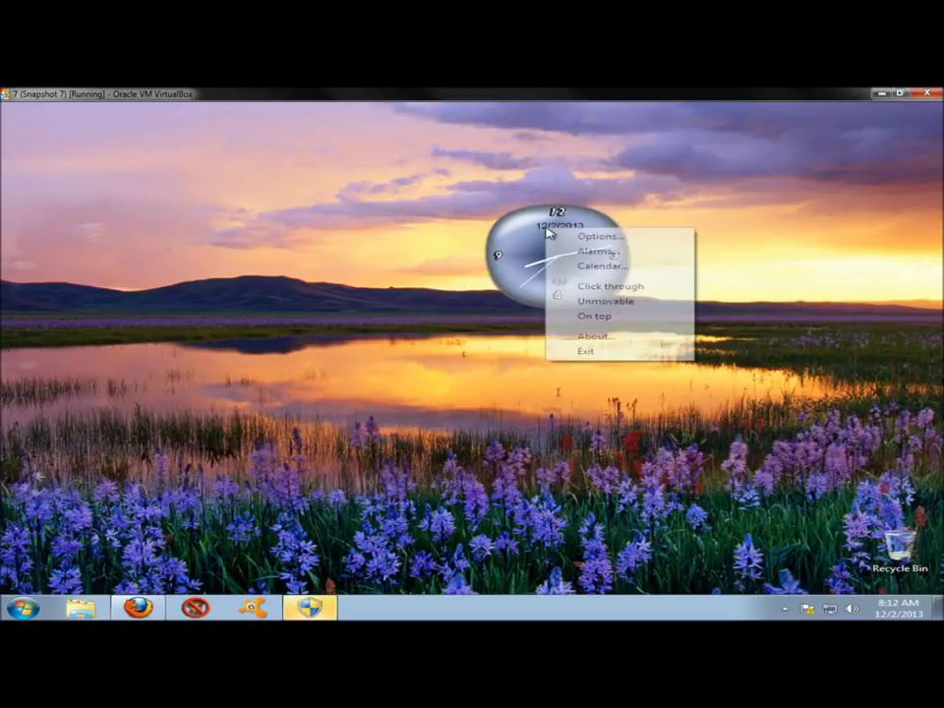
pyautogui.click(603, 266)
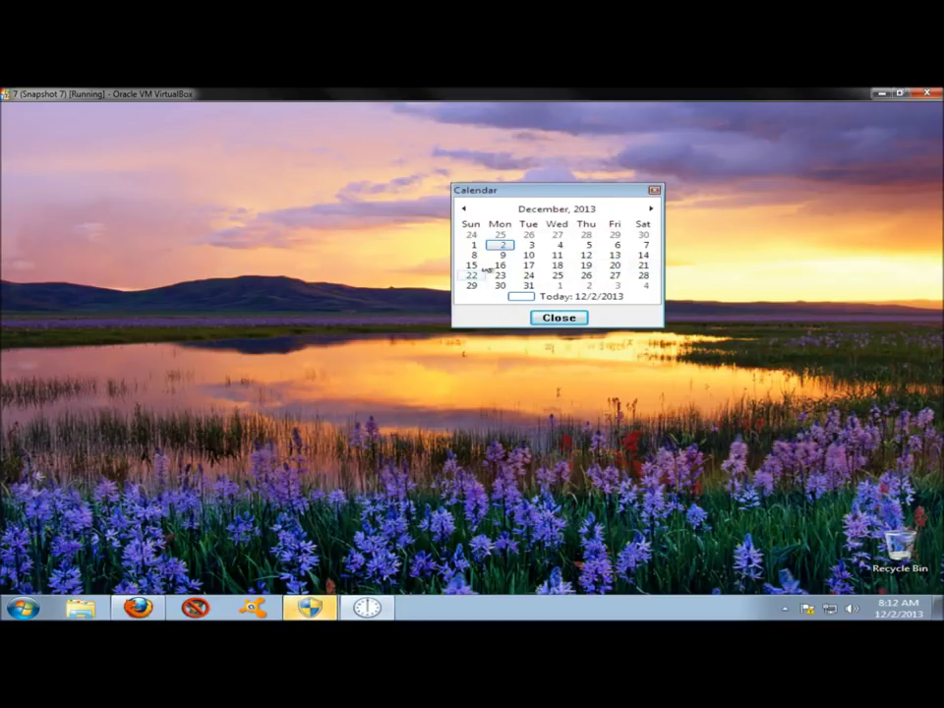
pyautogui.click(587, 245)
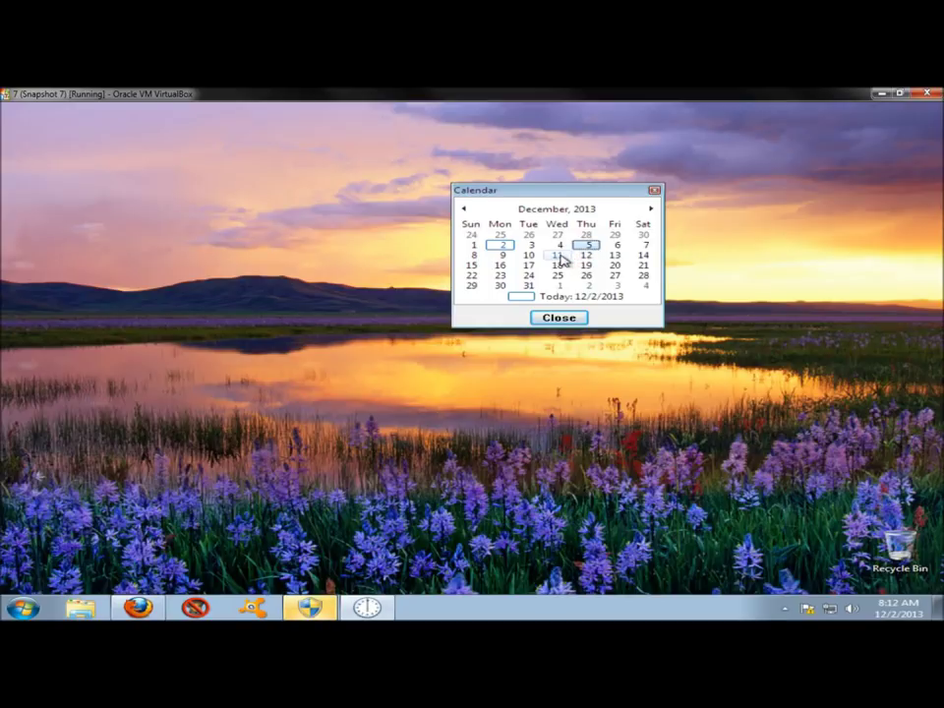
pyautogui.click(559, 255)
pyautogui.click(563, 319)
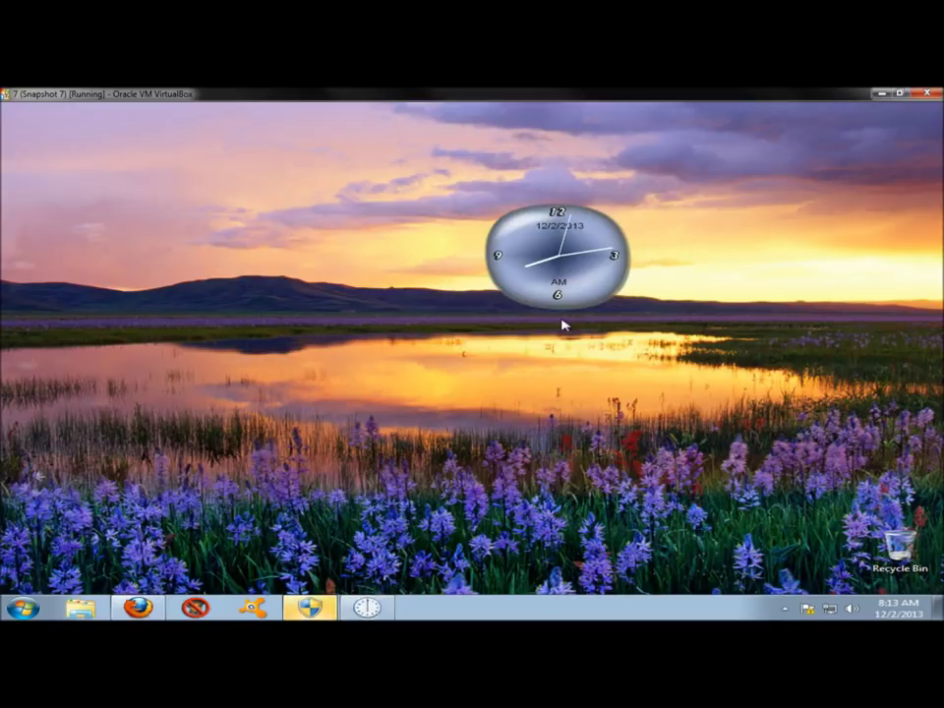
# Step: Set the clock On top, drag it to the upper-right desktop, and make it Unmovable
pyautogui.rightClick(538, 260)
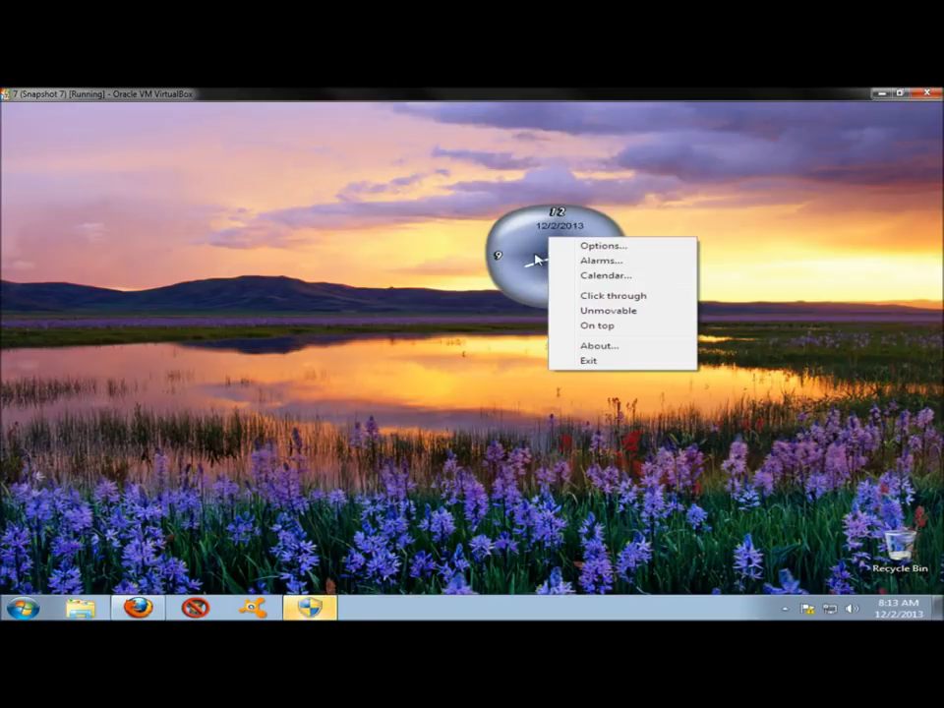
pyautogui.click(603, 324)
pyautogui.moveTo(528, 286); pyautogui.dragTo(753, 213)
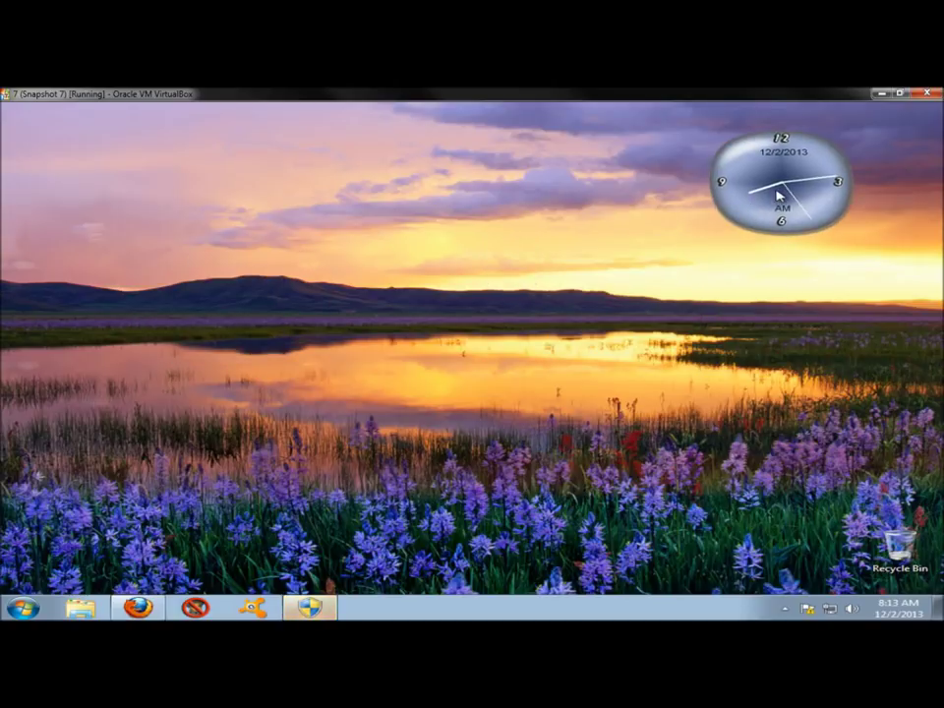
pyautogui.rightClick(776, 169)
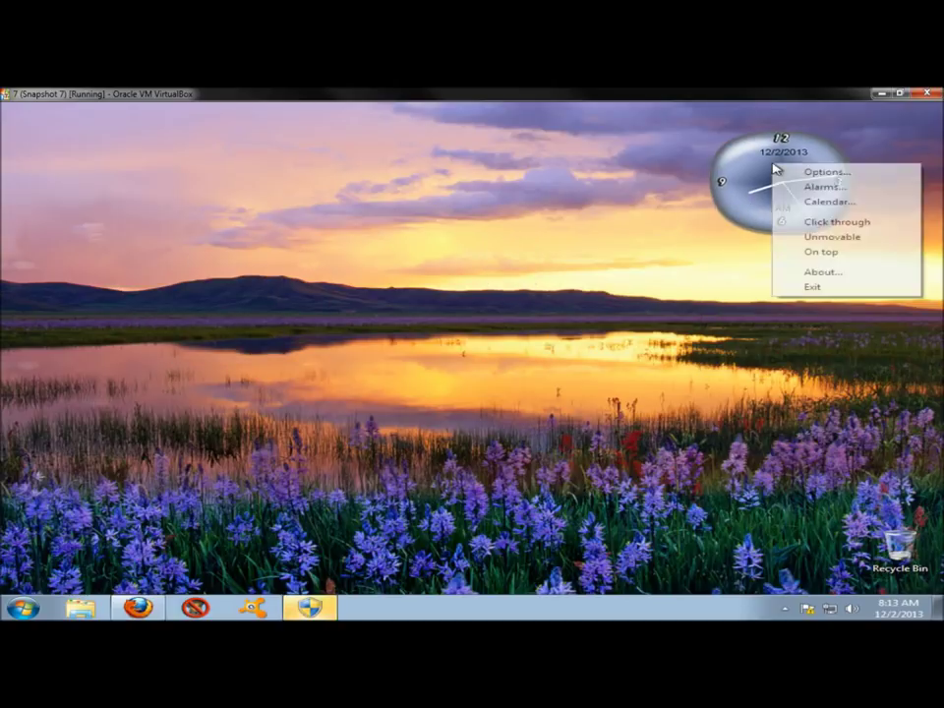
pyautogui.click(848, 238)
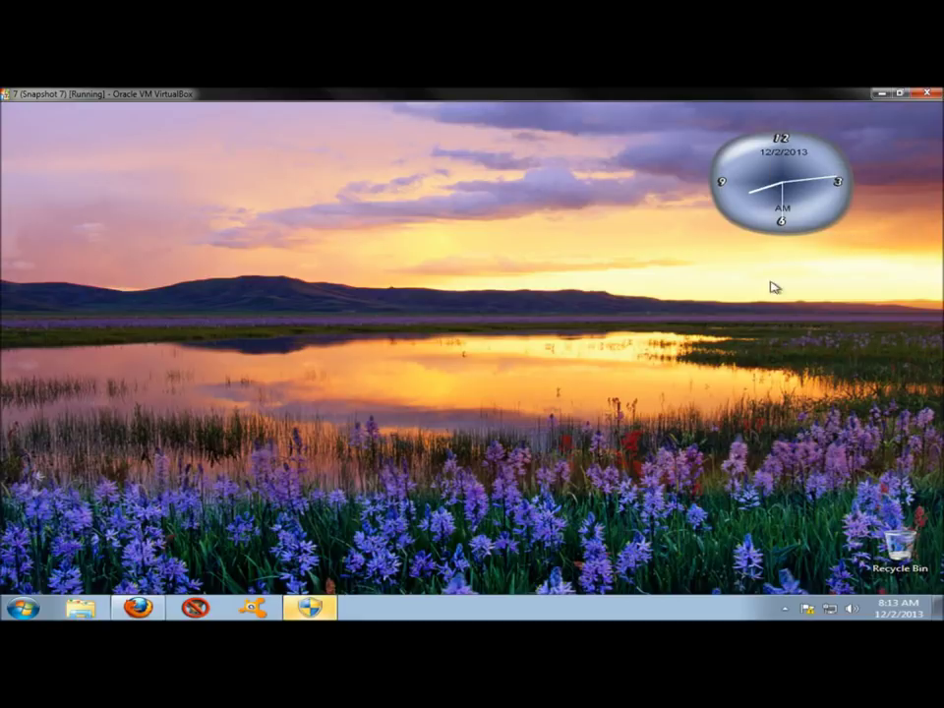